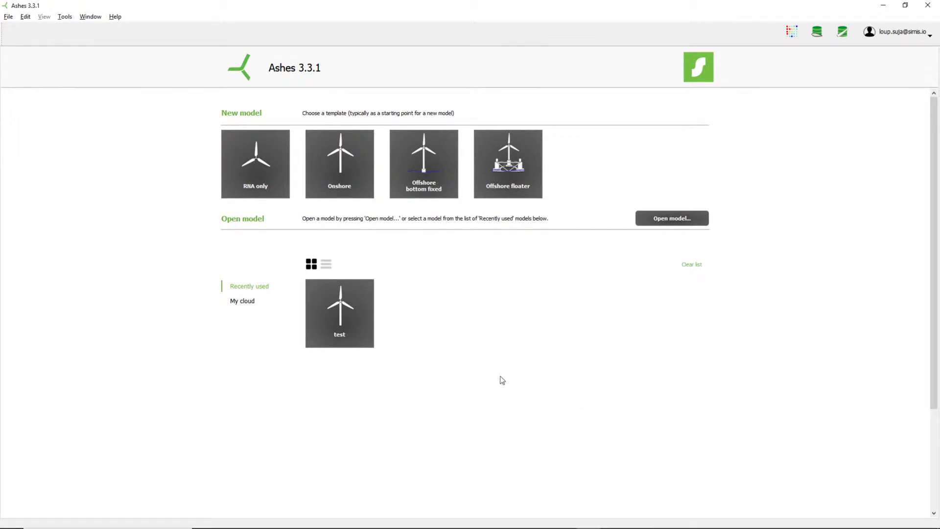
Create a new untitled model from the 'Offshore bottom fixed' template tile
click(426, 152)
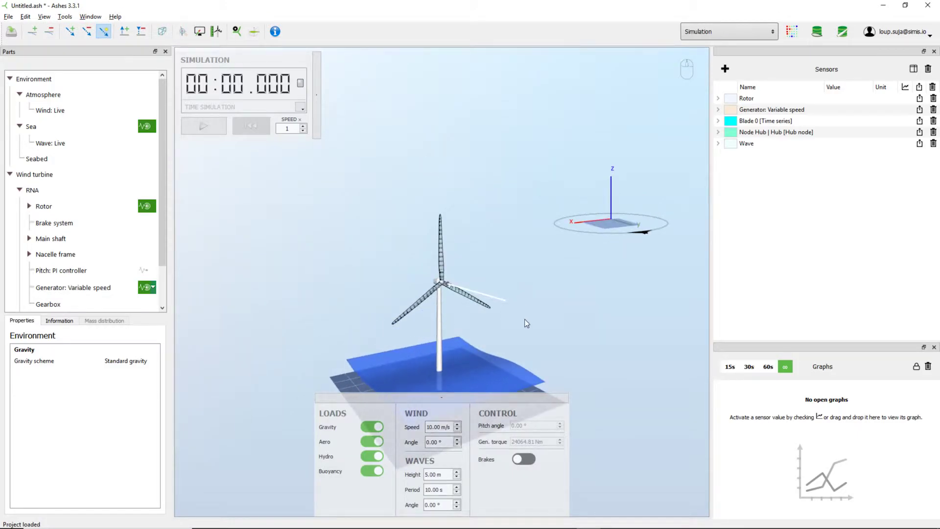
Add a sensor on Element 8 of the tubular tower
drag(533, 352, 553, 266)
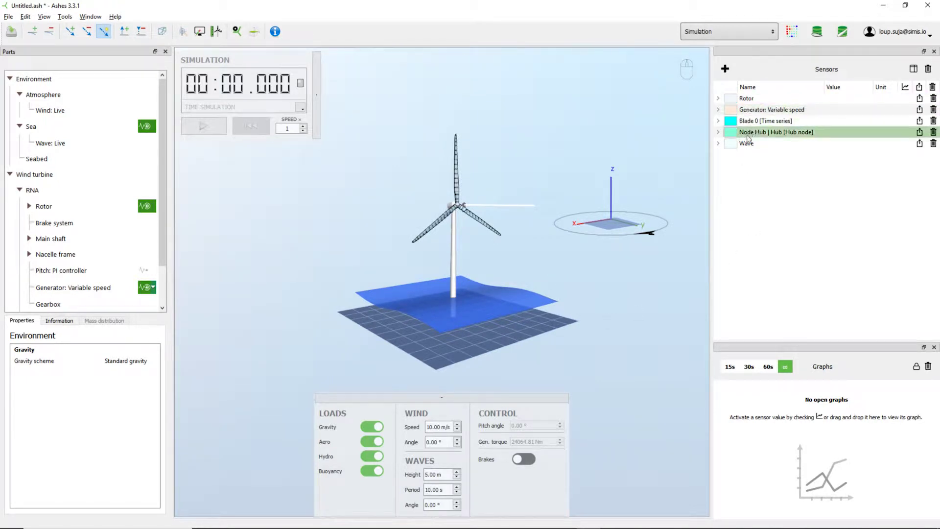
click(453, 251)
click(586, 395)
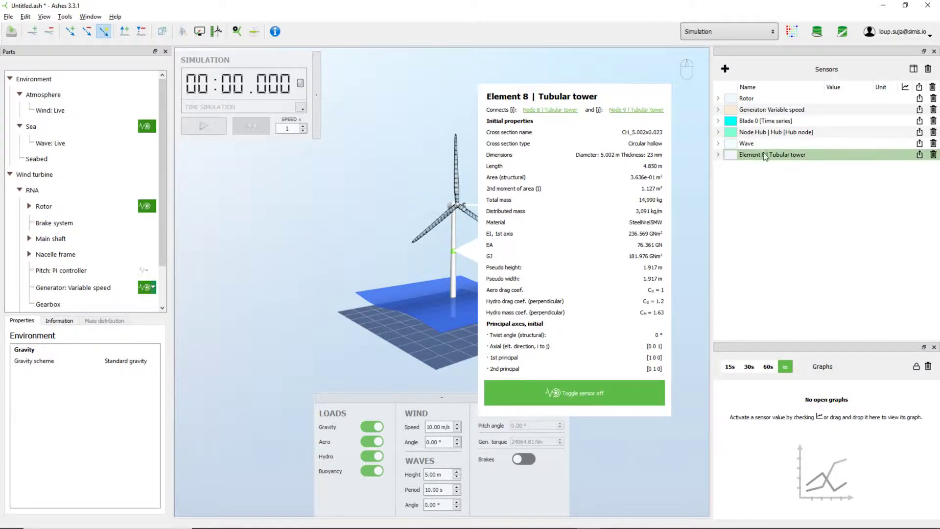
click(488, 284)
Reposition and tilt the turbine view, then bring up the work mode list
drag(485, 127, 472, 149)
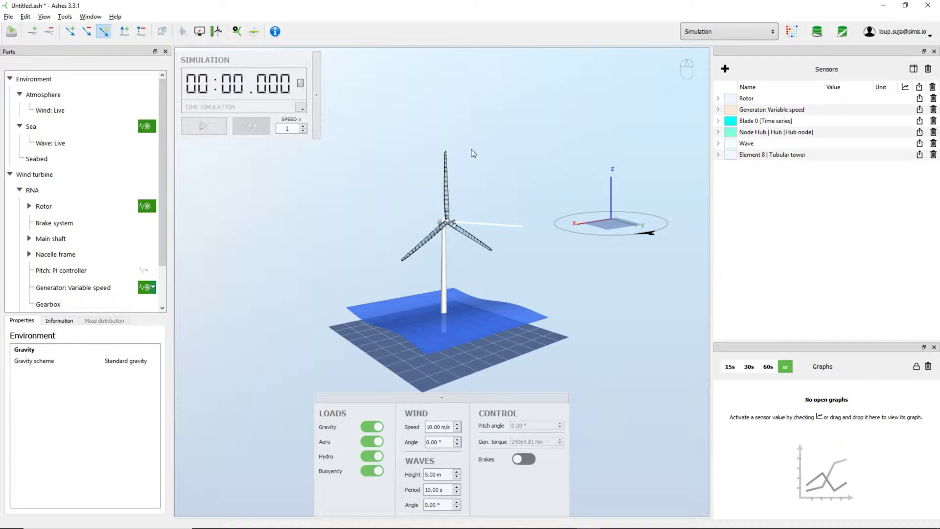
drag(521, 277, 586, 301)
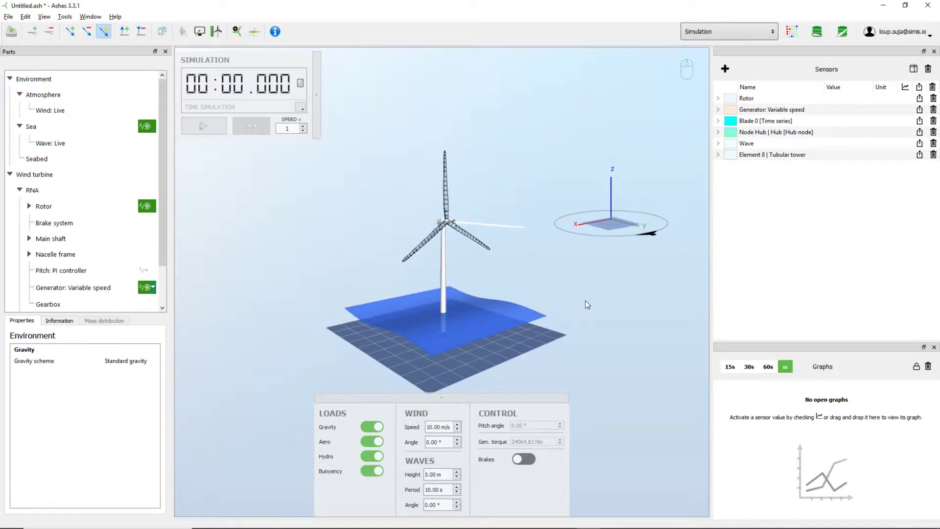
drag(580, 301, 588, 307)
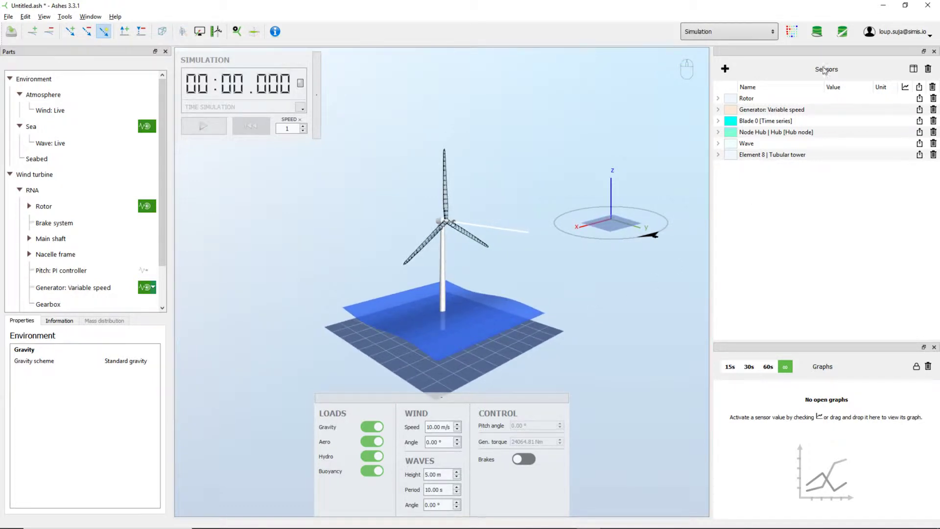
click(697, 34)
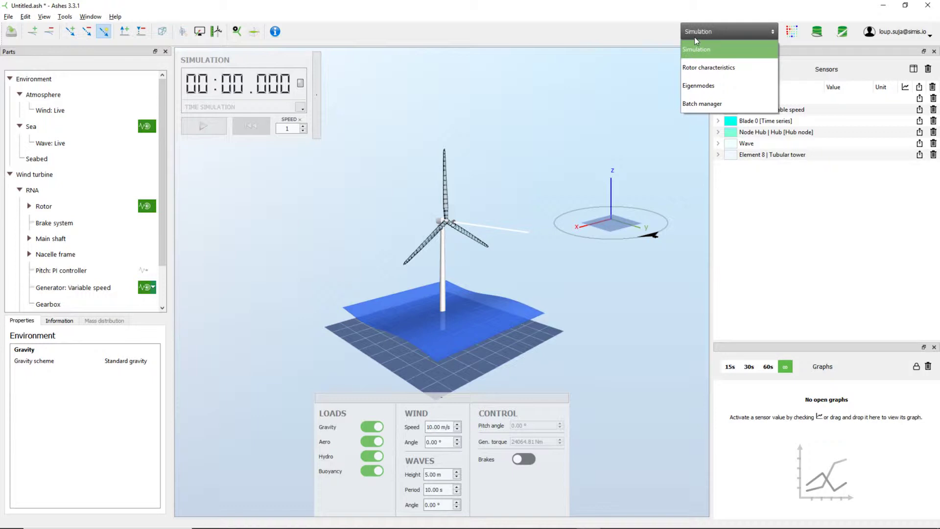
Switch from Simulation mode to the Batch manager, listing the four existing batch runs
click(708, 106)
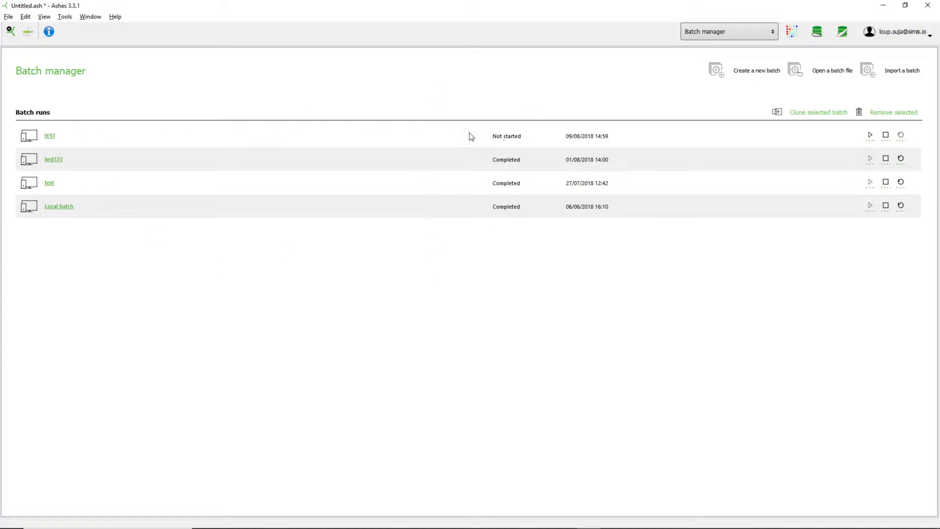
Create a batch named 'babaqtch' and open it to show Load case 1
click(759, 71)
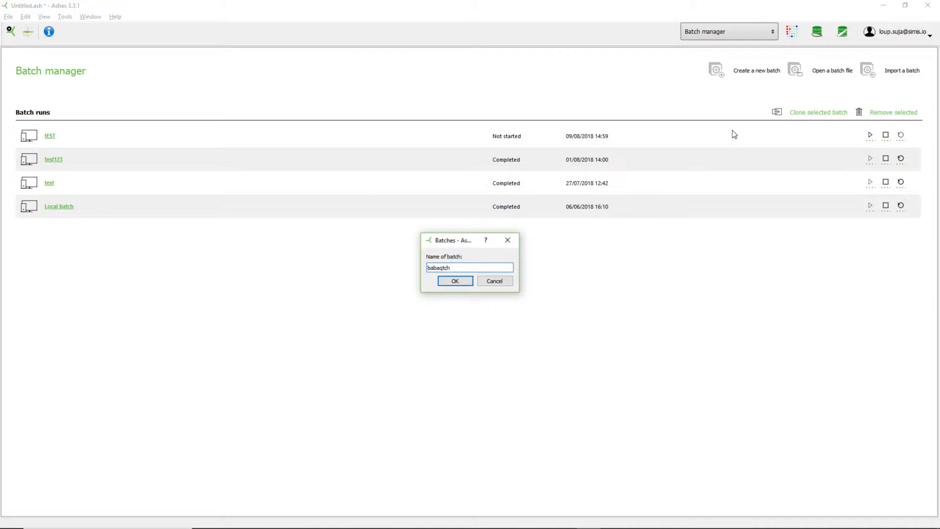
text(babaqtch)
key(Return)
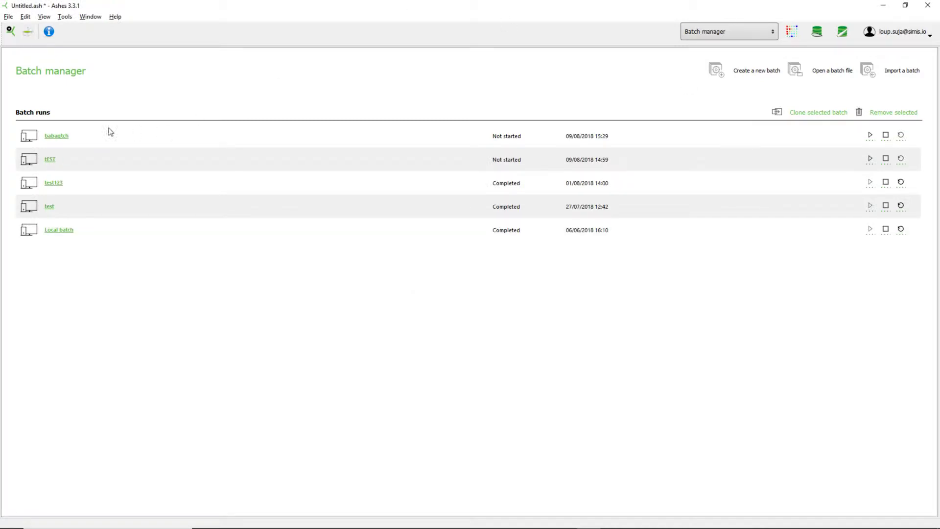
click(56, 137)
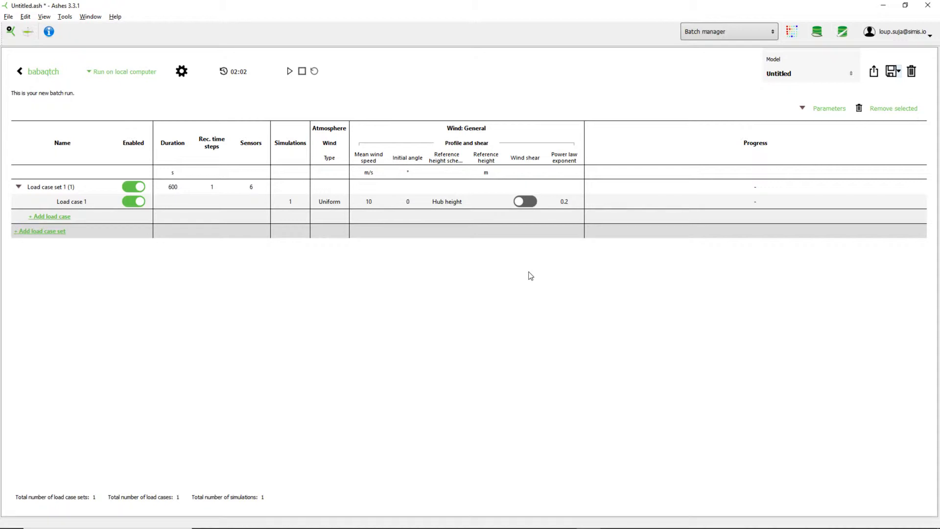
Add a Sea > Waves > Type column to the babaqtch load-case table
click(825, 109)
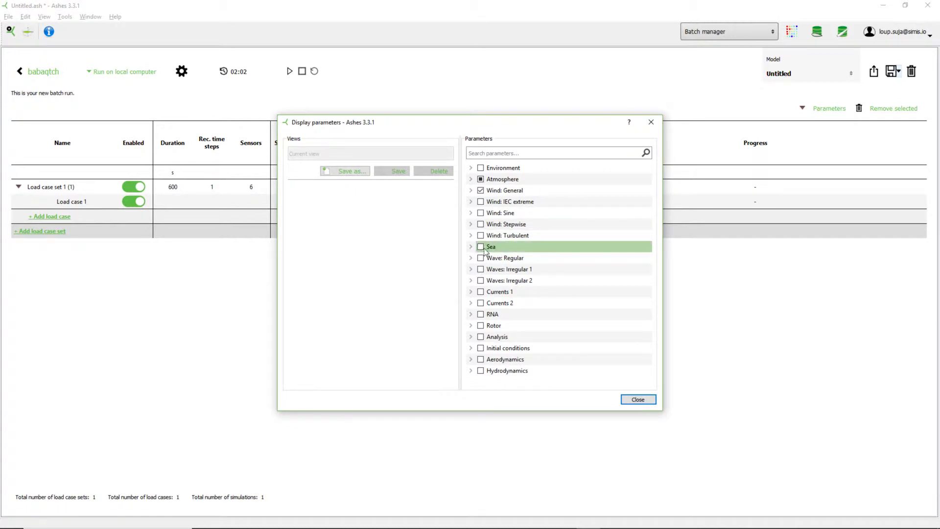
click(470, 247)
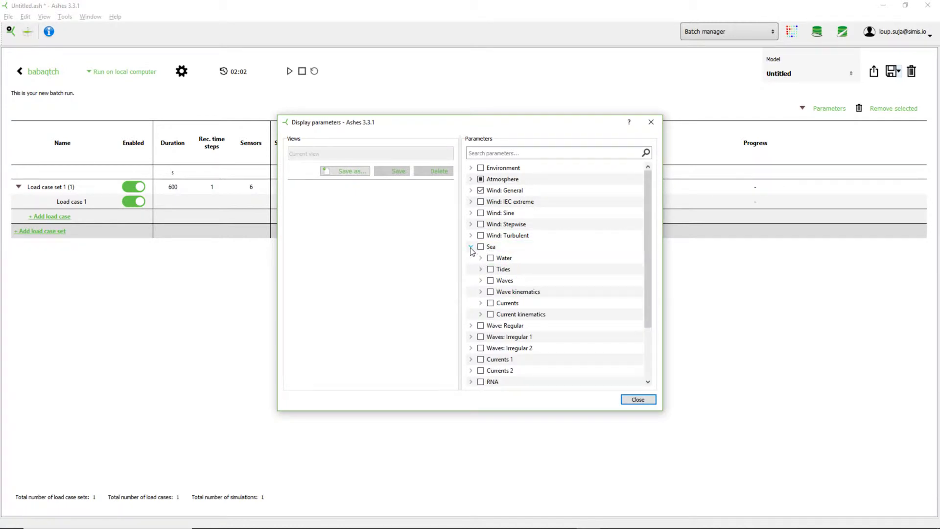
click(480, 258)
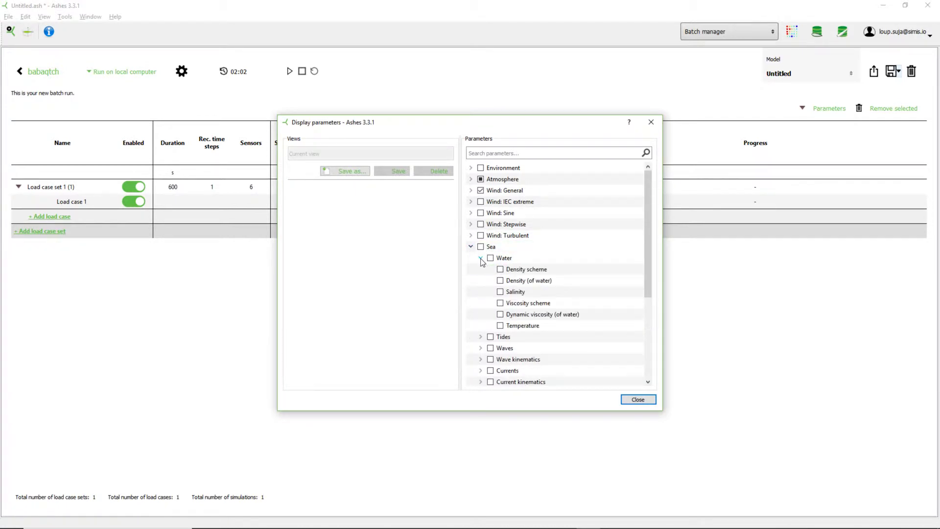
click(480, 258)
click(482, 281)
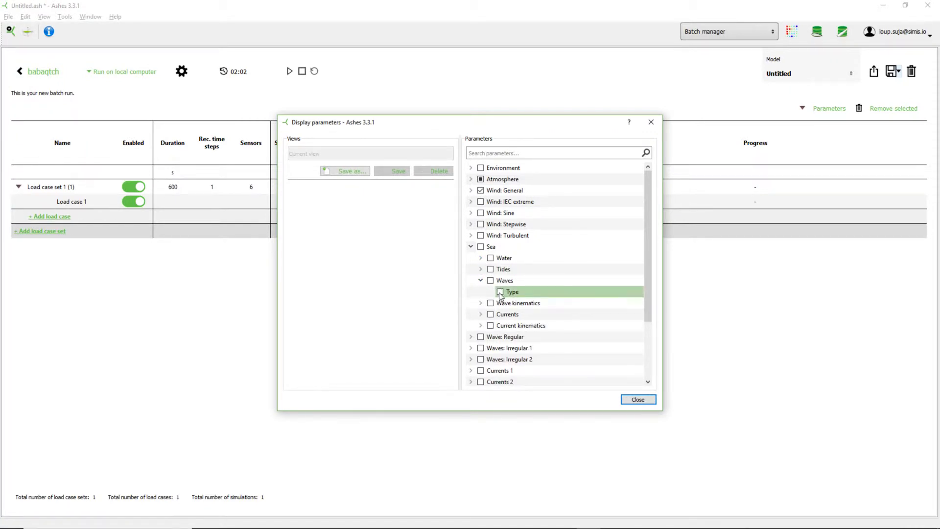
click(500, 294)
drag(517, 128, 350, 141)
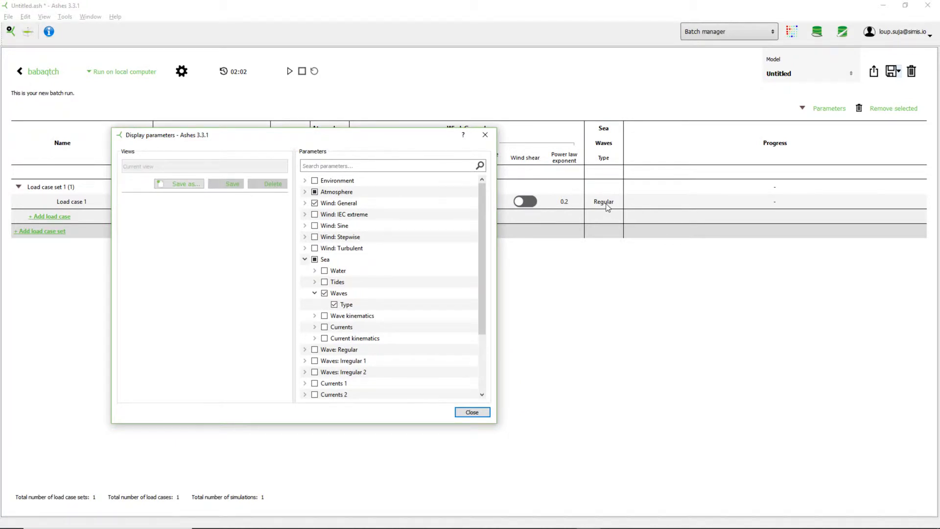
click(305, 259)
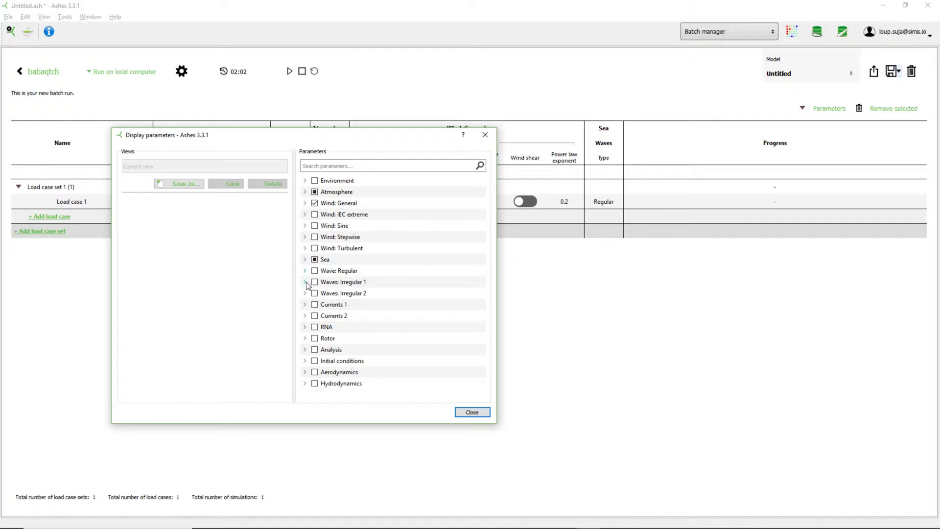
Add Waves: Irregular 1 Peak period and Significant wave height columns, leaving Simulation scheme off
click(305, 282)
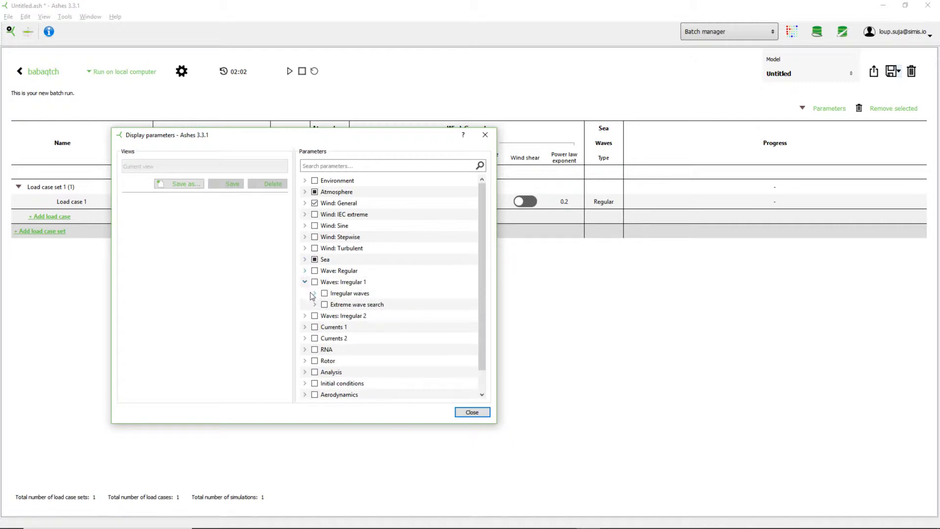
click(315, 293)
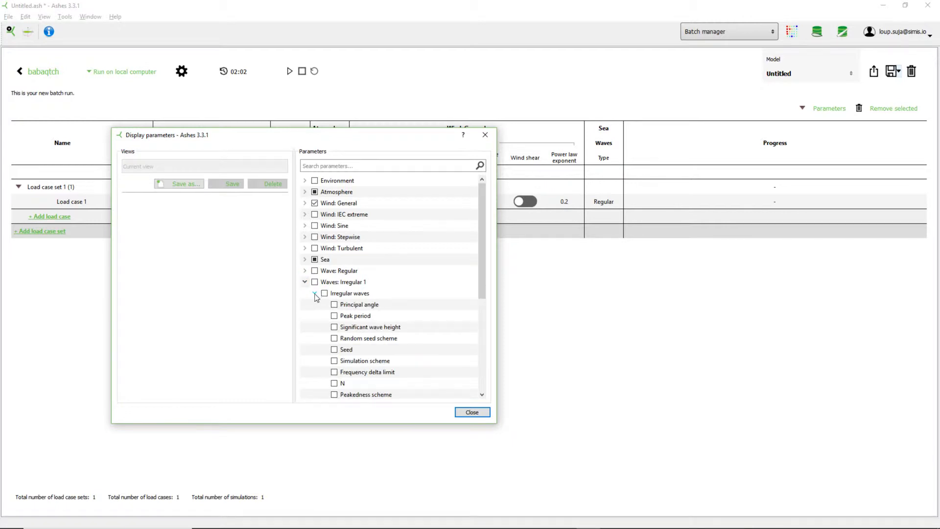
click(333, 316)
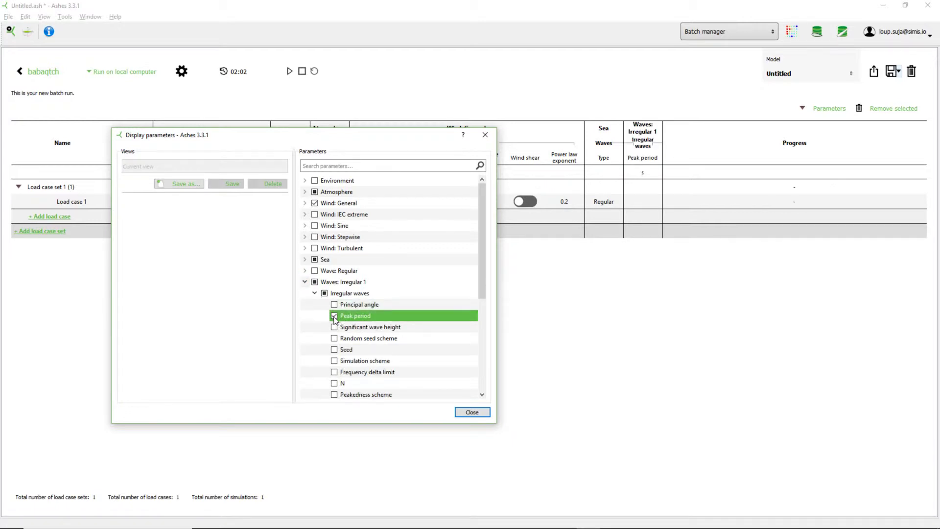
click(334, 327)
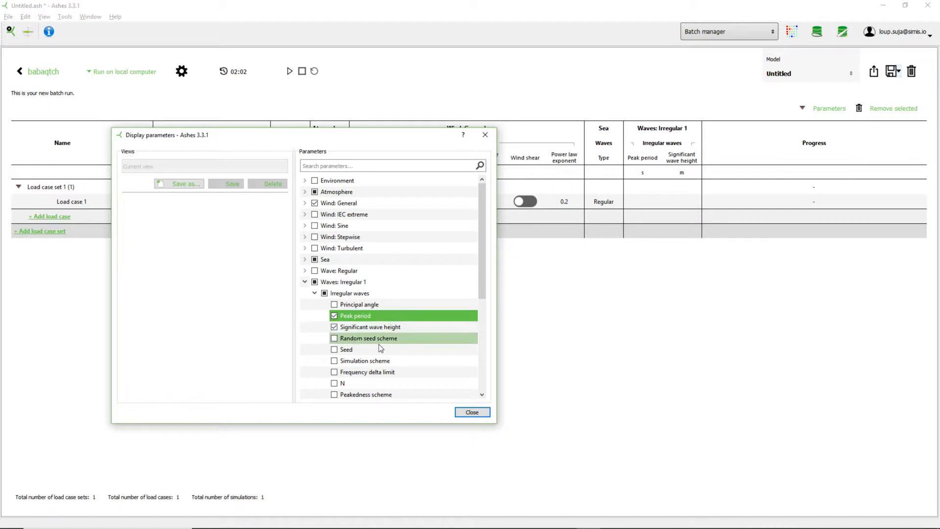
click(334, 361)
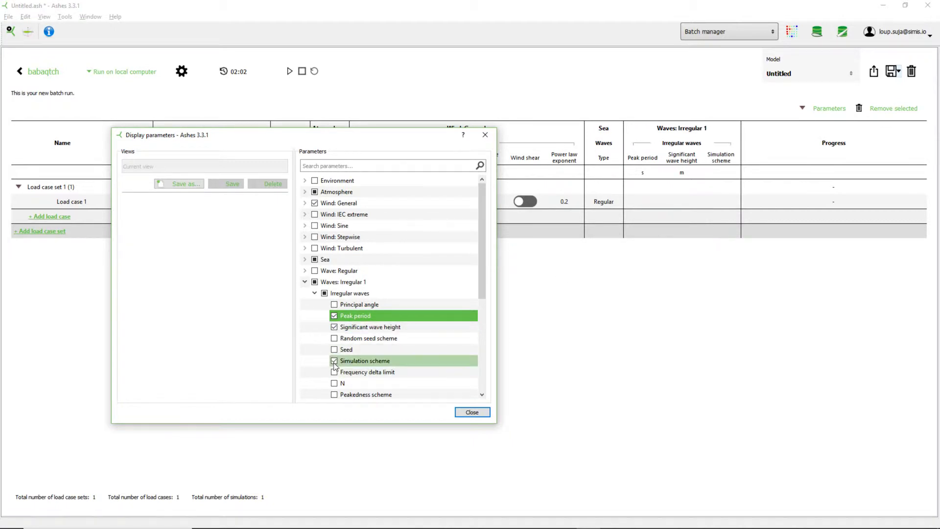
click(335, 362)
click(334, 361)
click(334, 362)
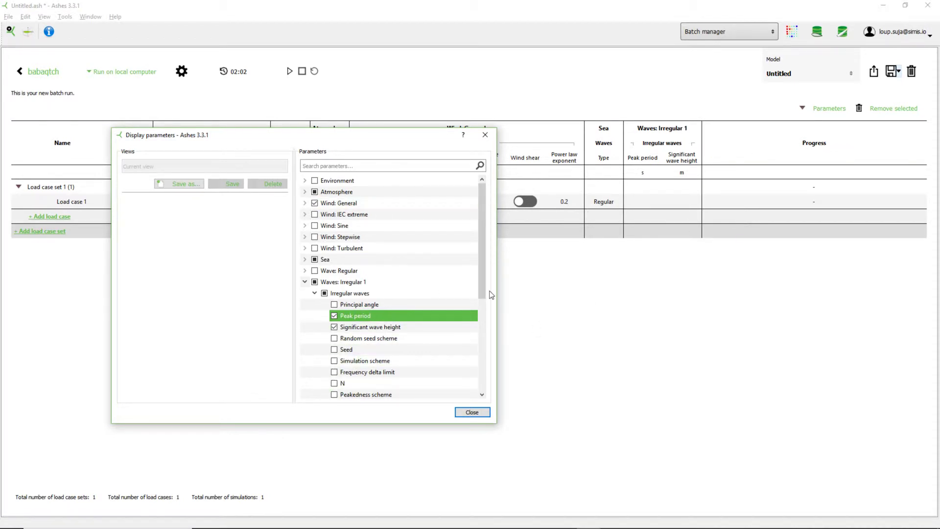
click(472, 413)
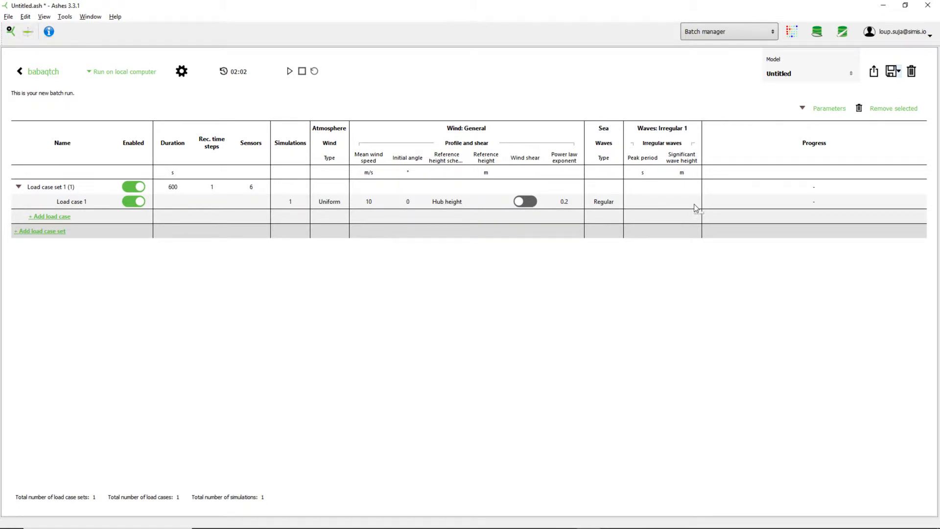
Set Load case 1's wave type to 'Irregular - single spectrum' (10 s peak, 6 m height)
click(611, 206)
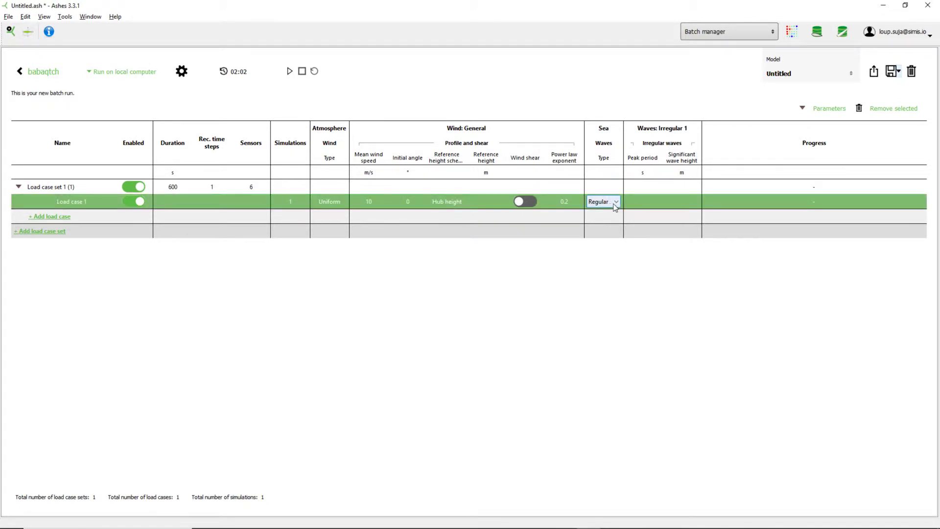
click(614, 203)
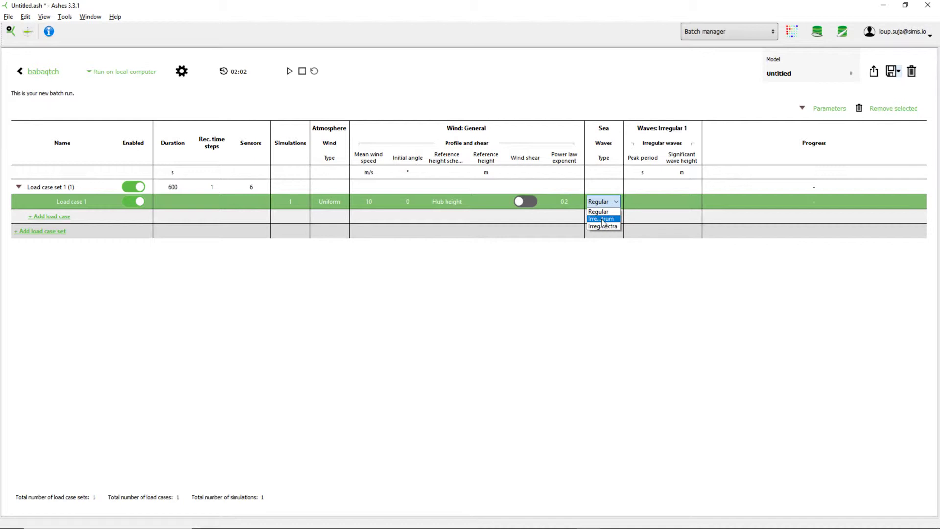
click(602, 223)
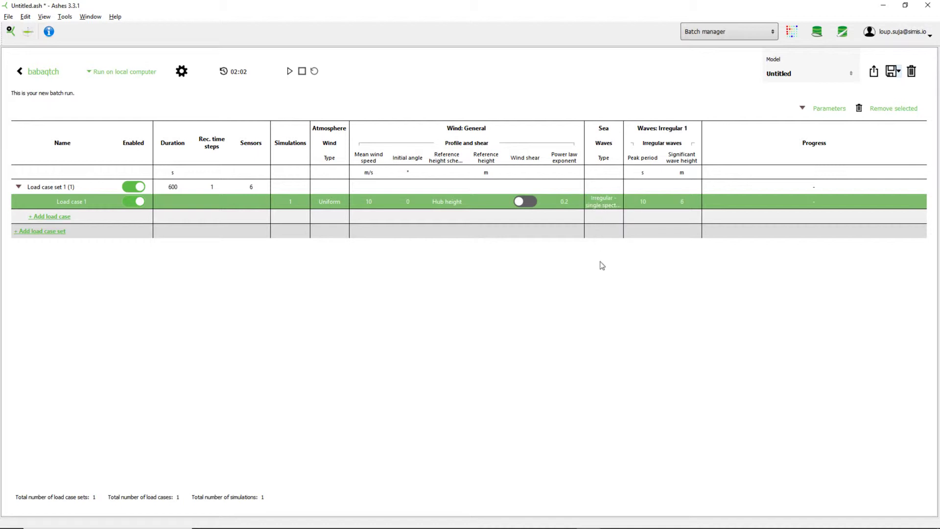
click(686, 265)
Add three more load cases to set 1, making four in total
click(67, 216)
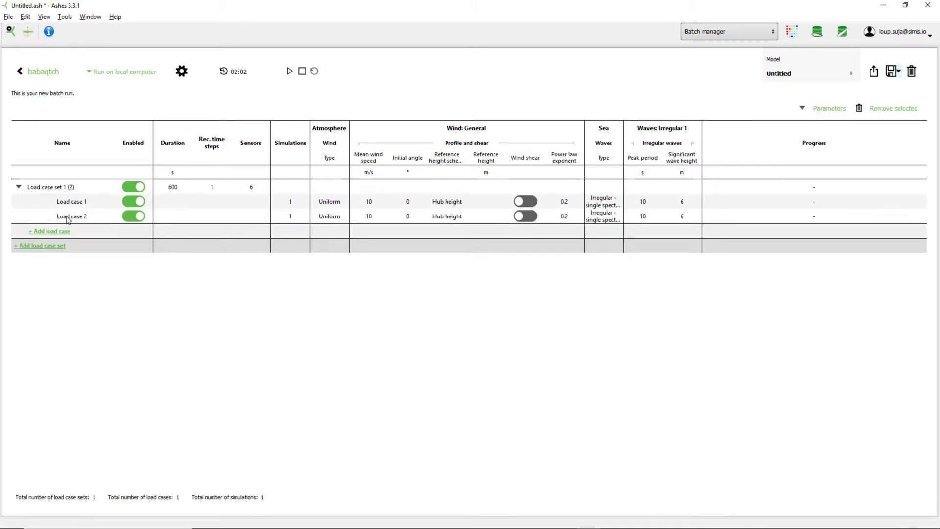
click(65, 231)
click(66, 247)
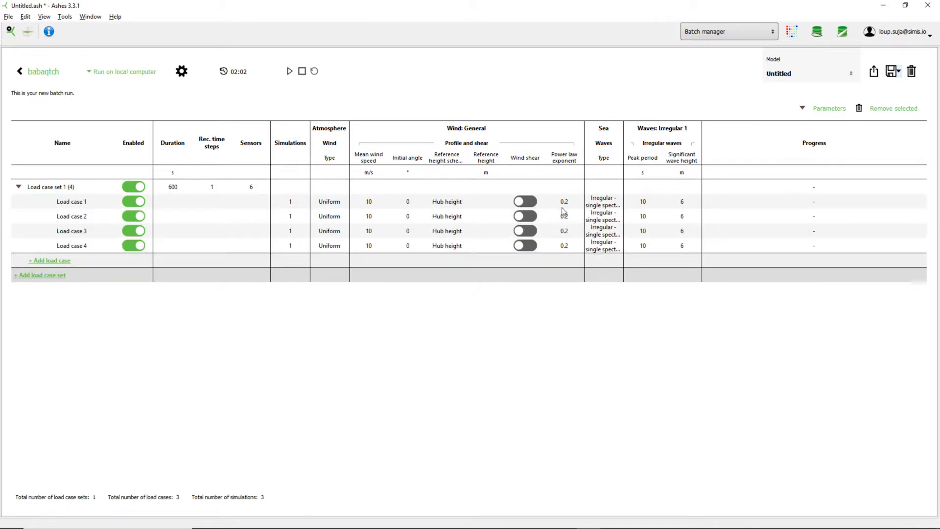
Give load cases 2–4 peak periods 12, 14 and 20, and Load case 2 wave height 8
double_click(642, 216)
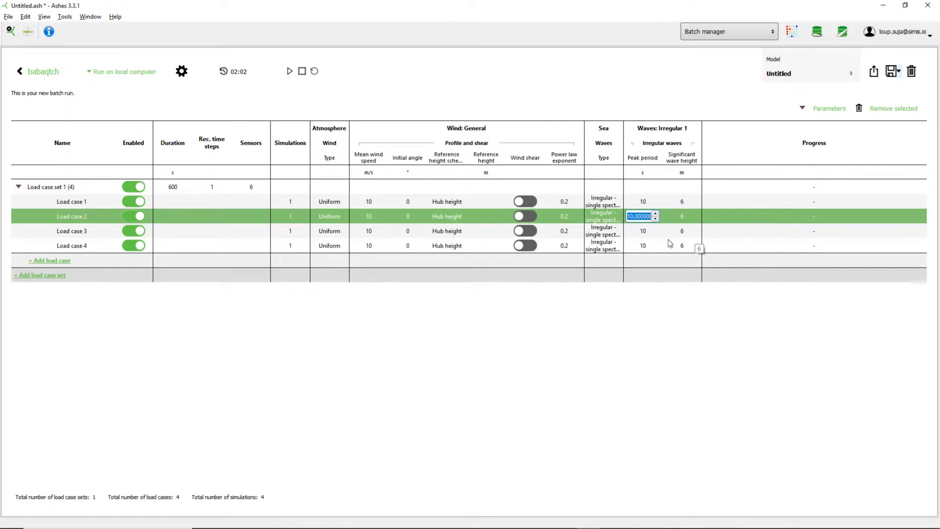
text(12)
double_click(641, 231)
text(14)
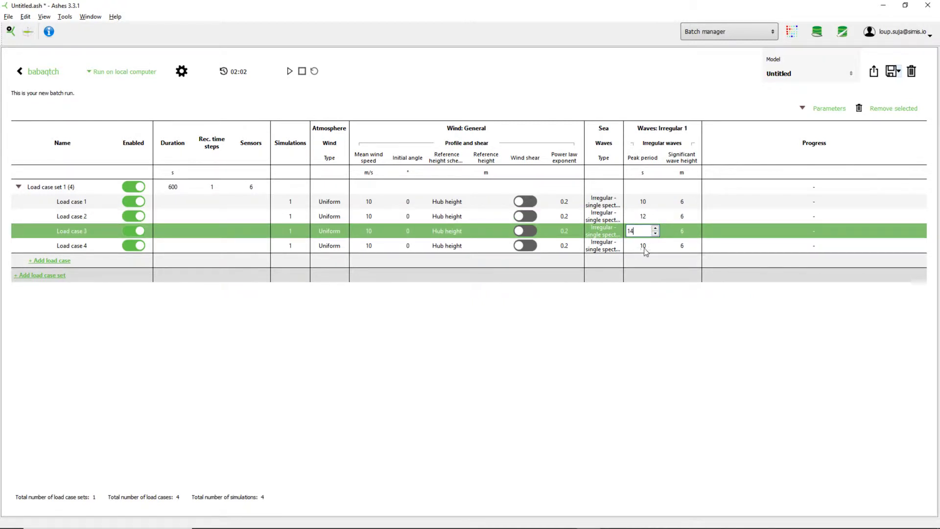
double_click(642, 245)
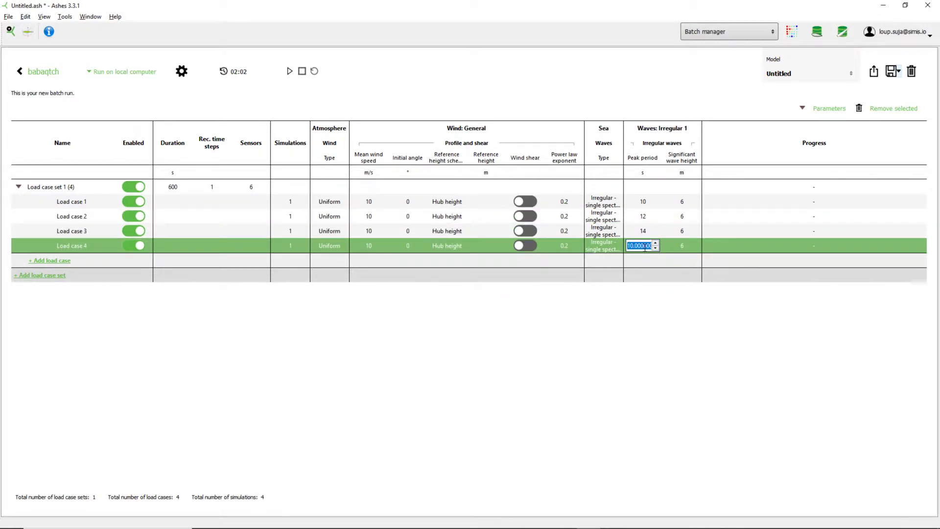
text(20)
double_click(684, 216)
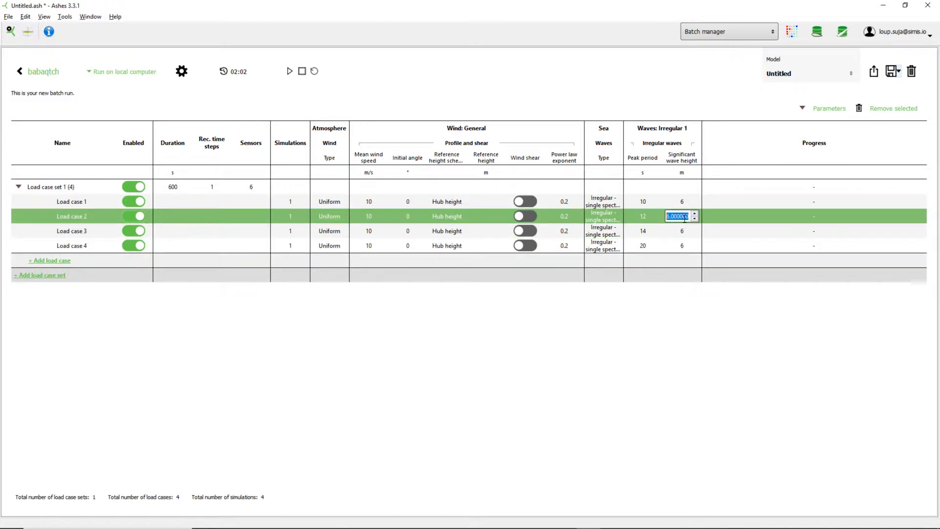
text(8)
double_click(684, 230)
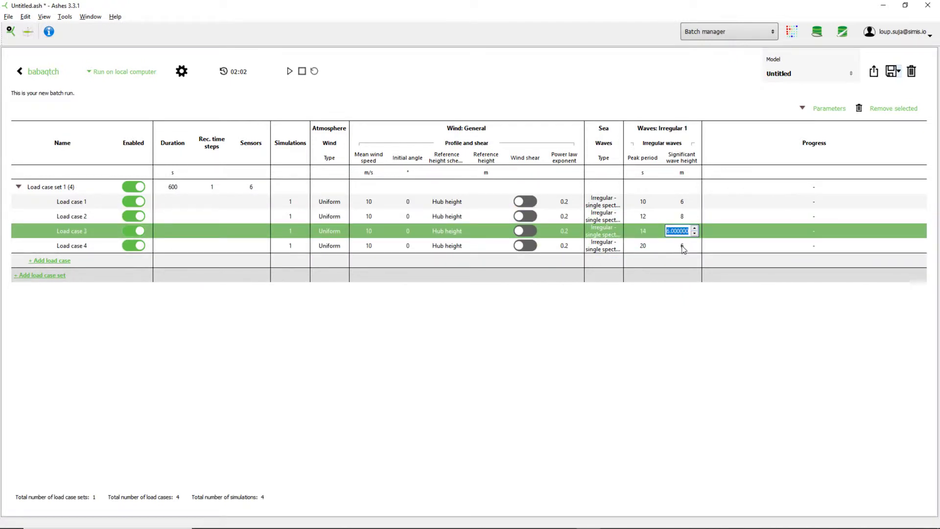
double_click(683, 246)
click(708, 333)
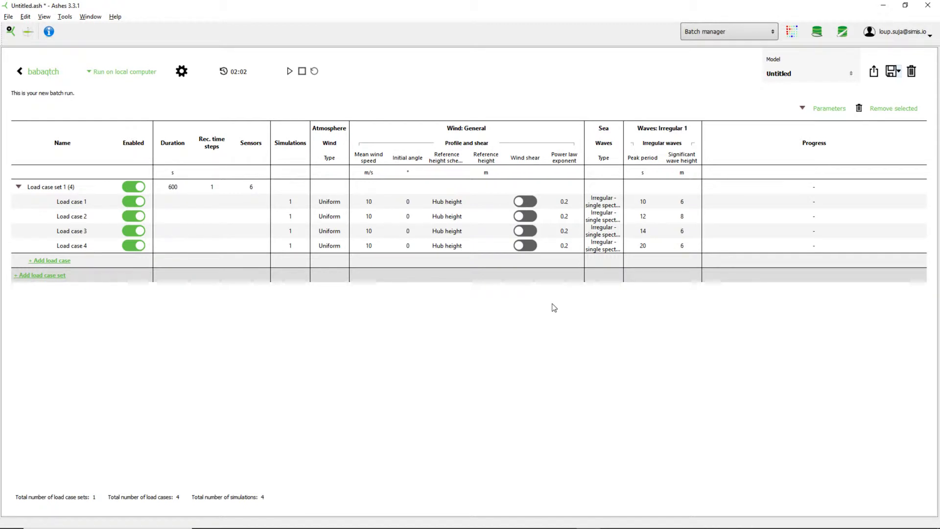
Run the babaqtch batch and begin creating another batch from the Batch manager list
click(289, 72)
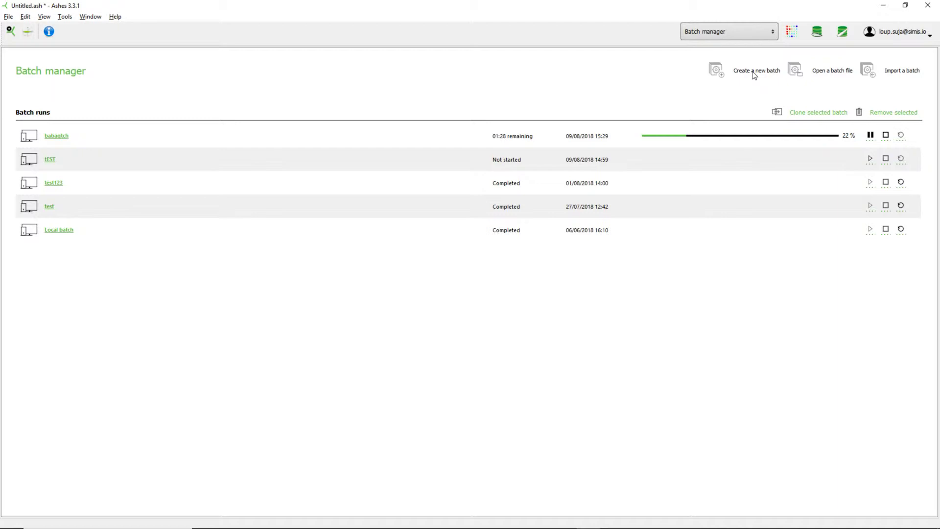
click(754, 74)
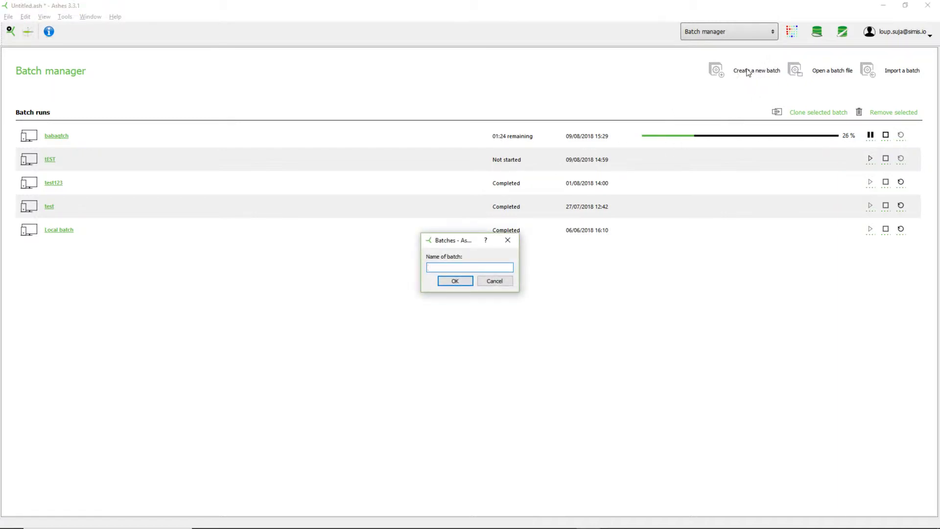
Name the new batch 'bababatch' and open its load-case table
click(467, 266)
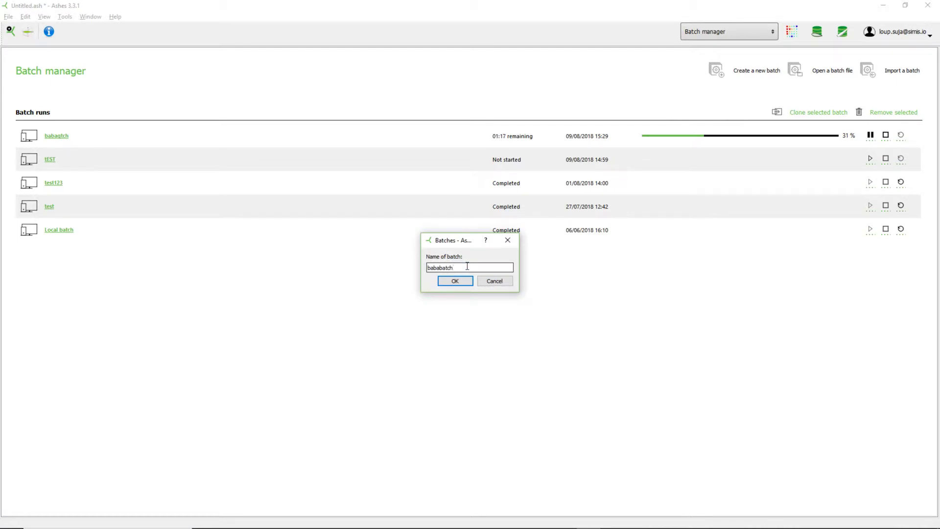
key(Return)
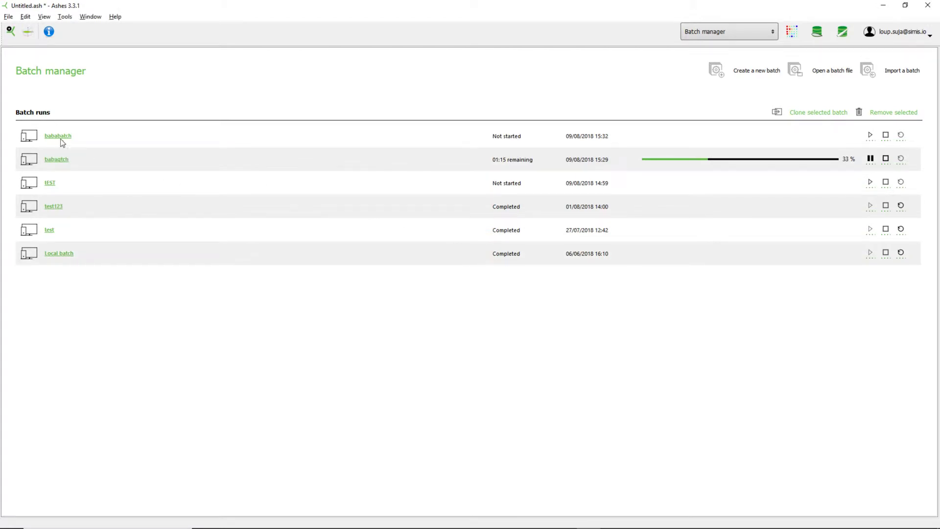
click(60, 137)
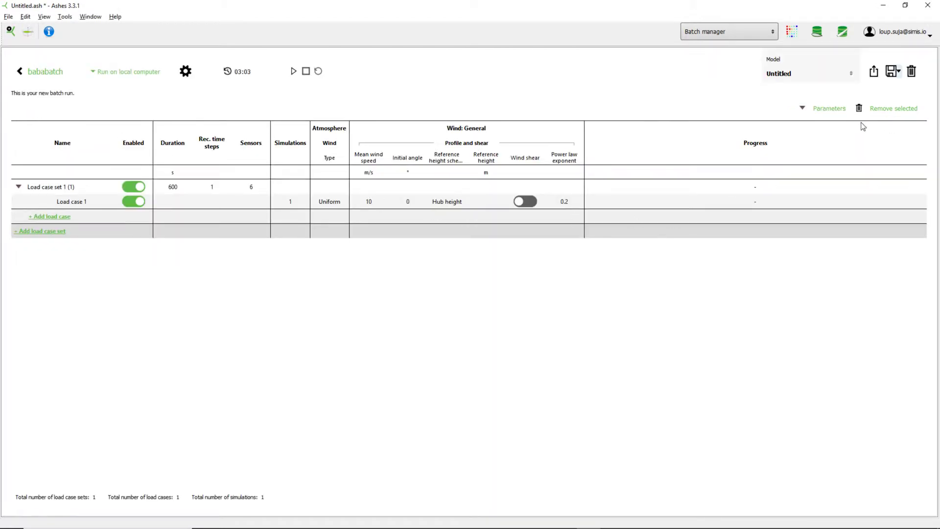
Show wave Type, Peak period and Significant wave height columns in the bababatch table
click(828, 109)
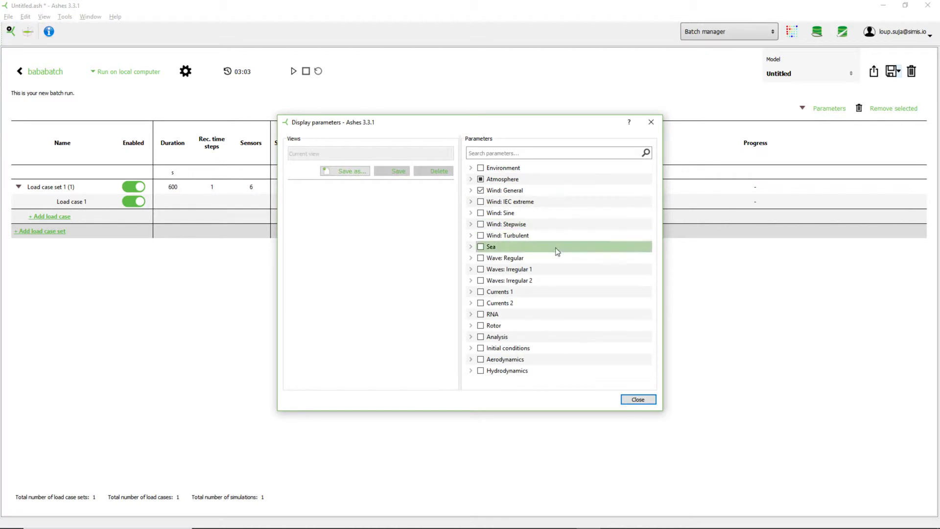
click(471, 247)
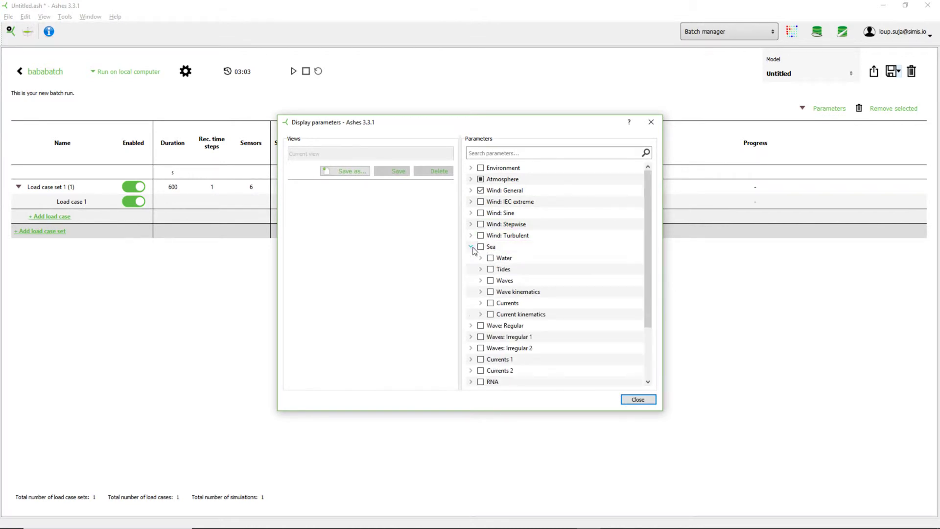
click(480, 280)
click(504, 295)
click(501, 293)
drag(506, 127, 357, 118)
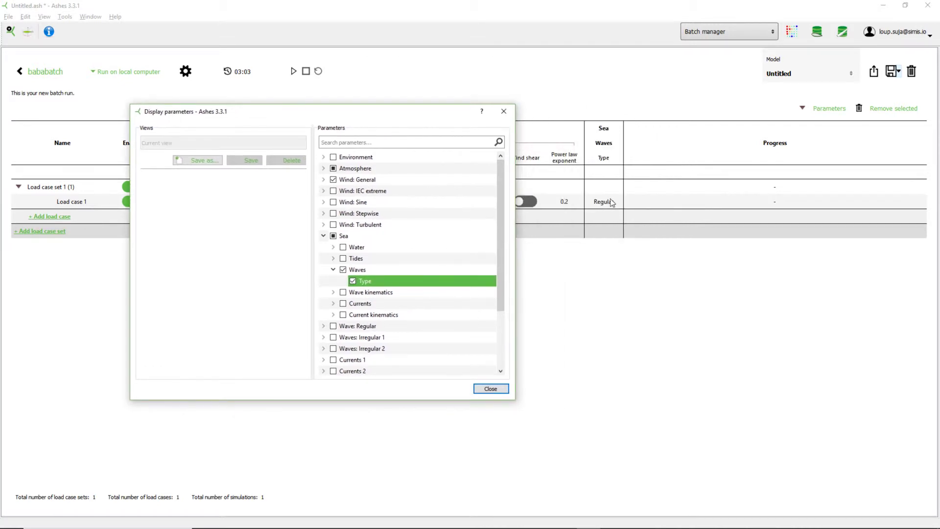
click(323, 337)
click(333, 348)
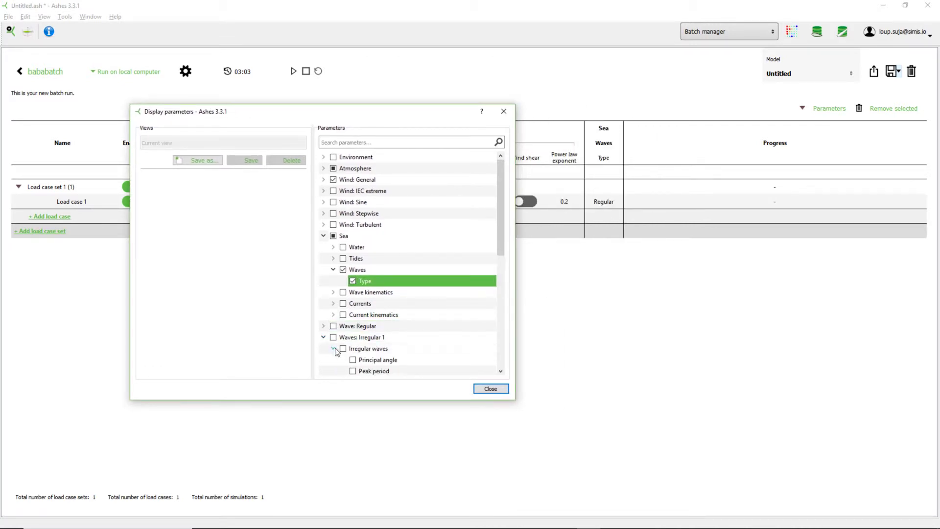
scroll(433, 278, down, 3)
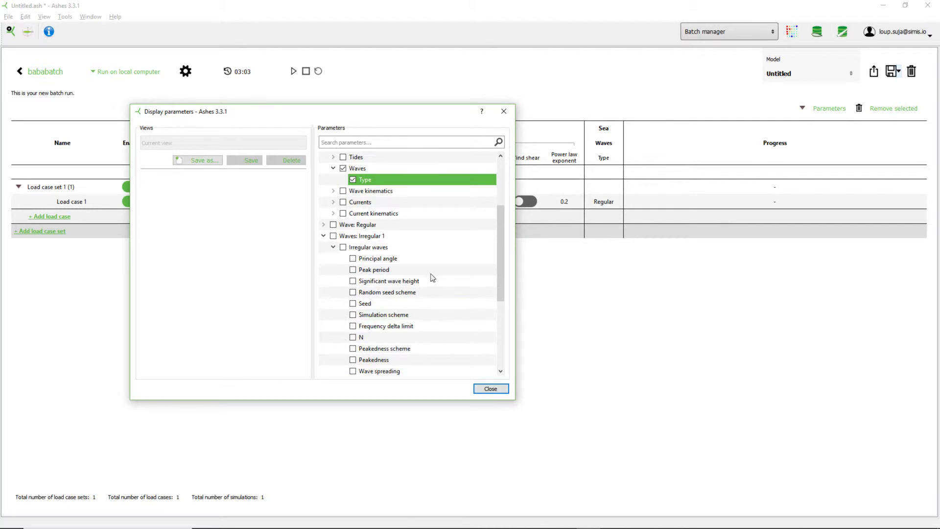
click(353, 270)
click(353, 280)
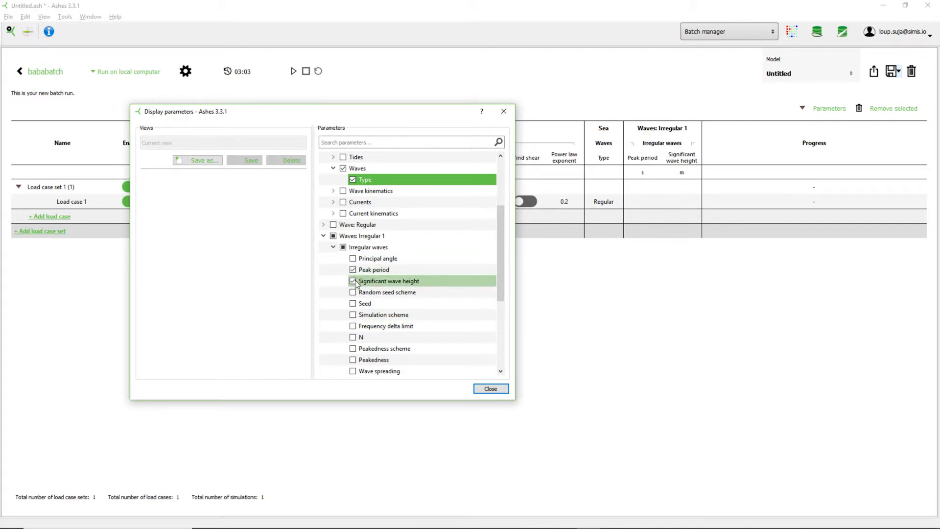
click(491, 389)
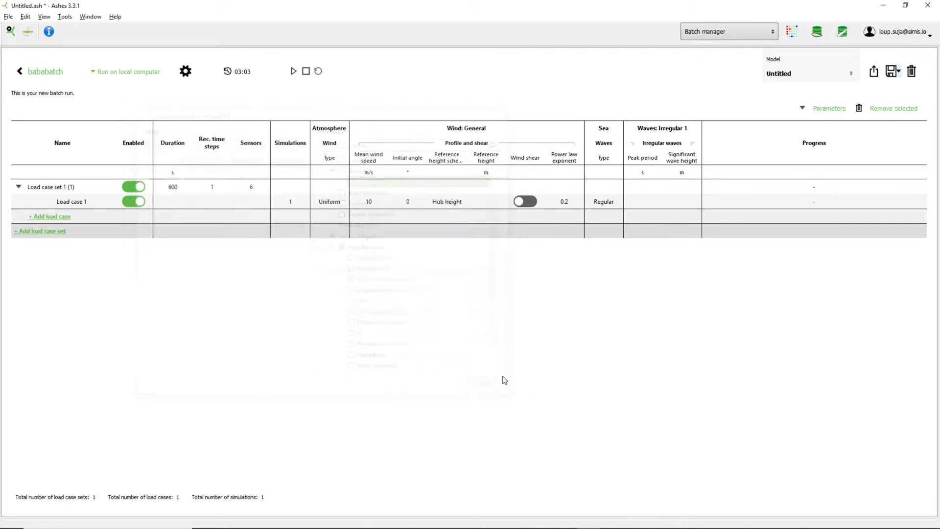
Switch Load case 1 to 'Irregular - single spectrum' waves, giving 10 s peak period and 6 m height
click(606, 205)
click(606, 202)
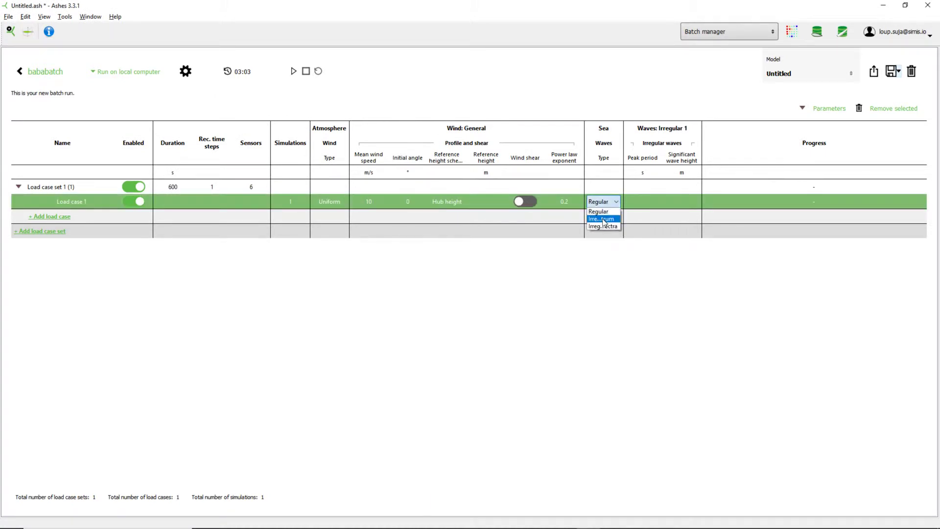
click(606, 221)
click(692, 278)
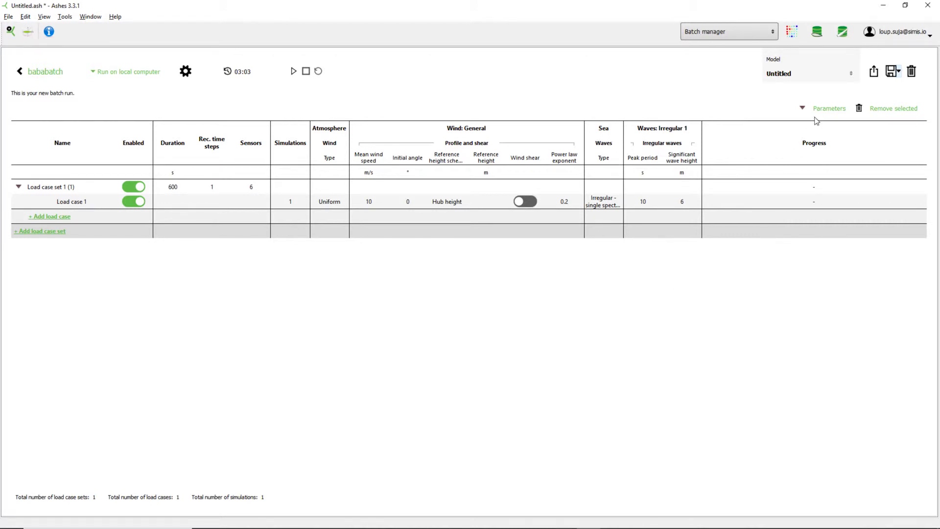
Export the load-case table as bababatch.csv, then bring up the Ashes 3.3.1 documents folder
click(874, 72)
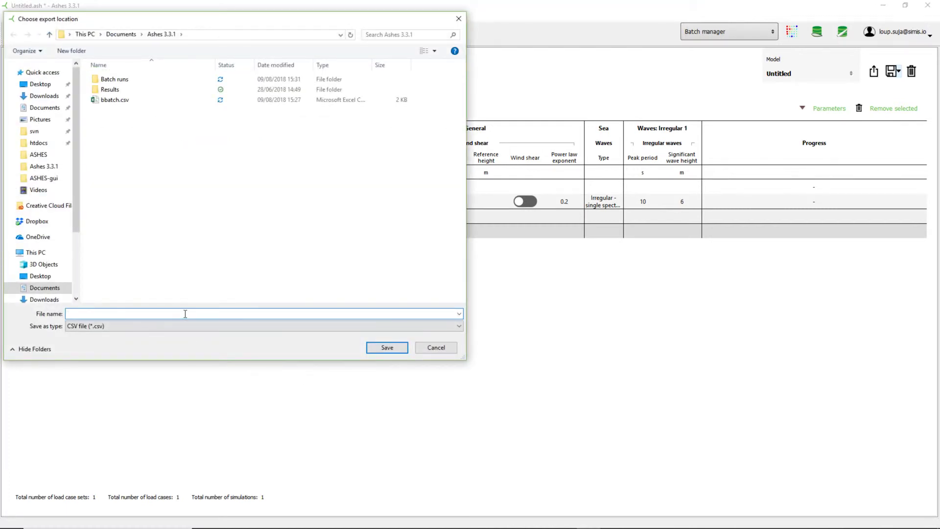
text(bababatch)
click(396, 350)
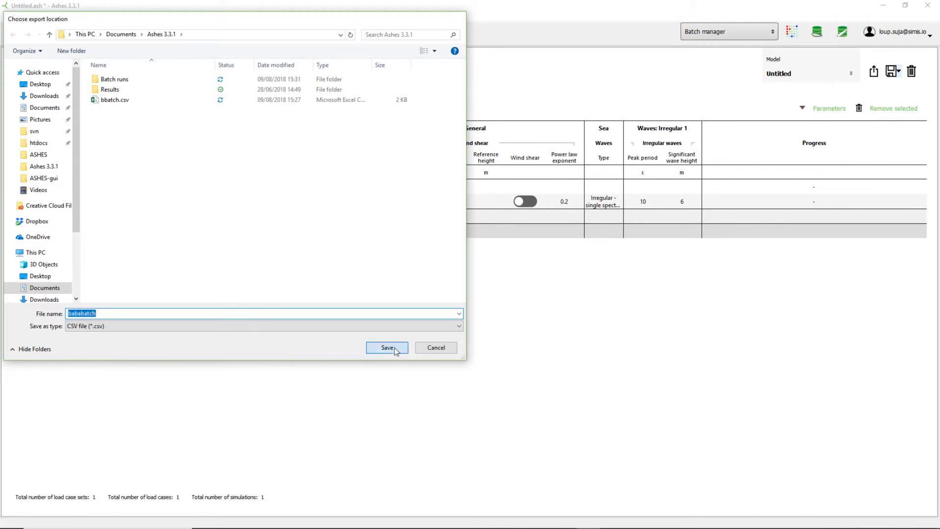
mouse_move(229, 519)
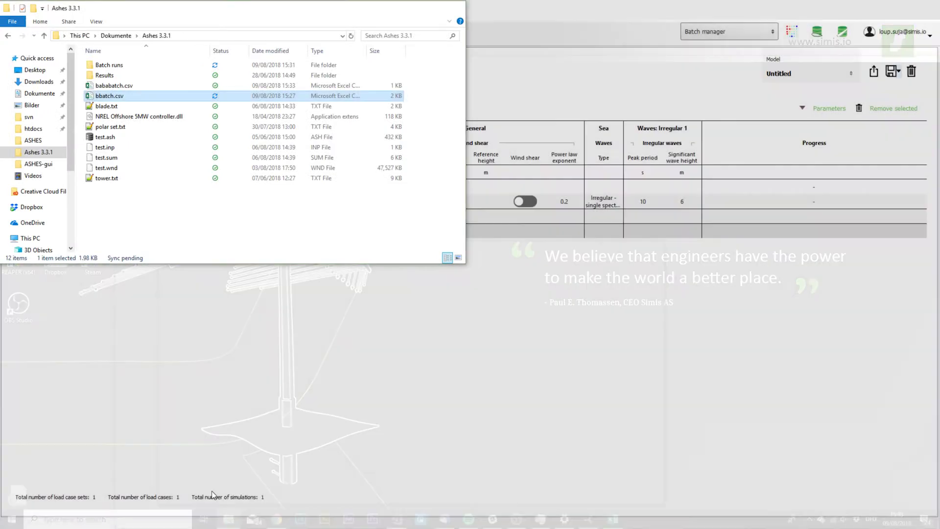
click(211, 491)
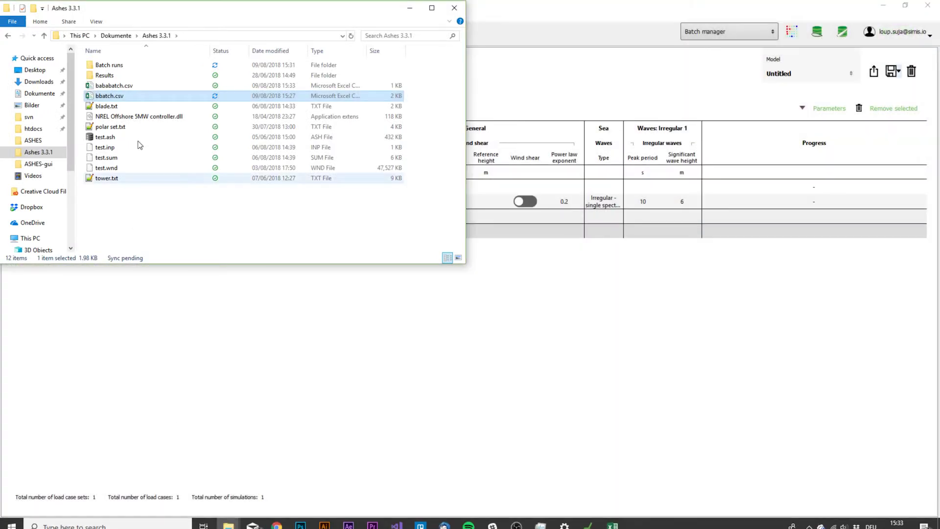
Open bababatch.csv in Excel, close bbatch.csv, and place the workbook beside the Ashes batch table
click(112, 89)
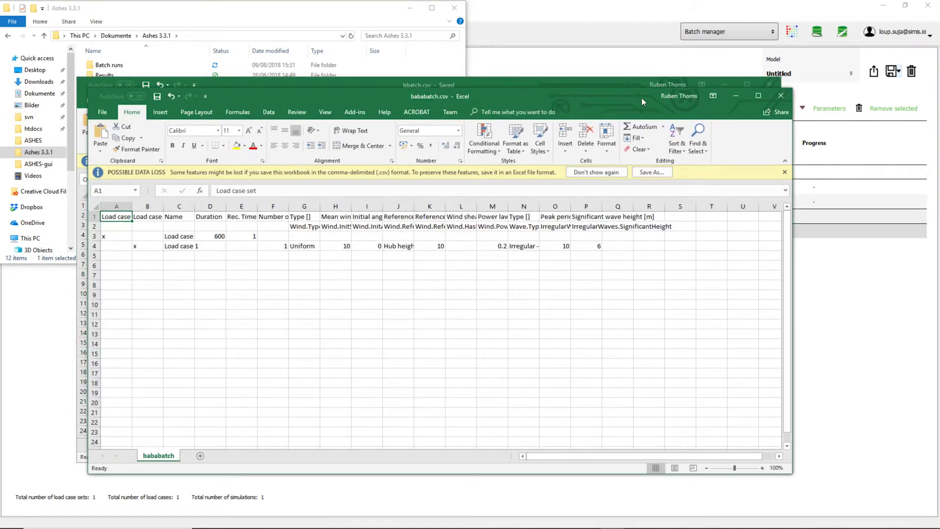
click(769, 86)
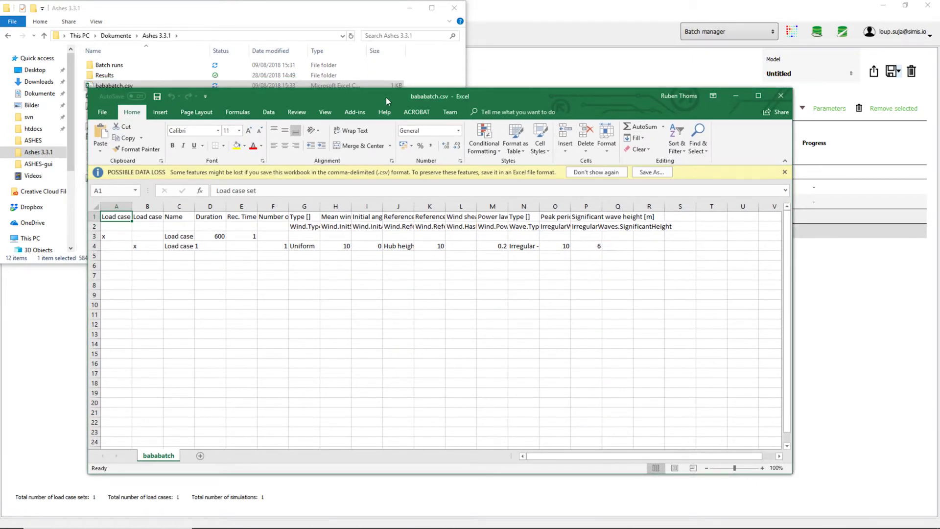
drag(386, 97, 575, 269)
click(584, 71)
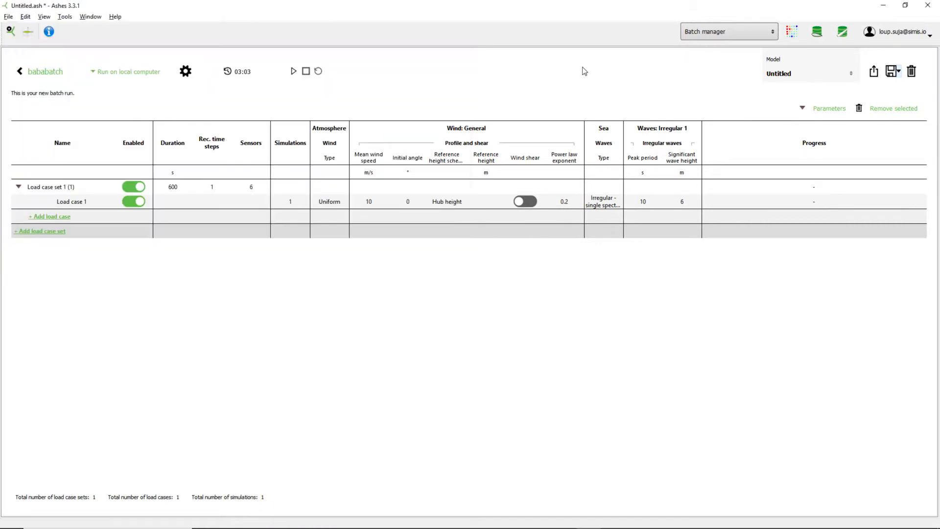
key(alt+Tab)
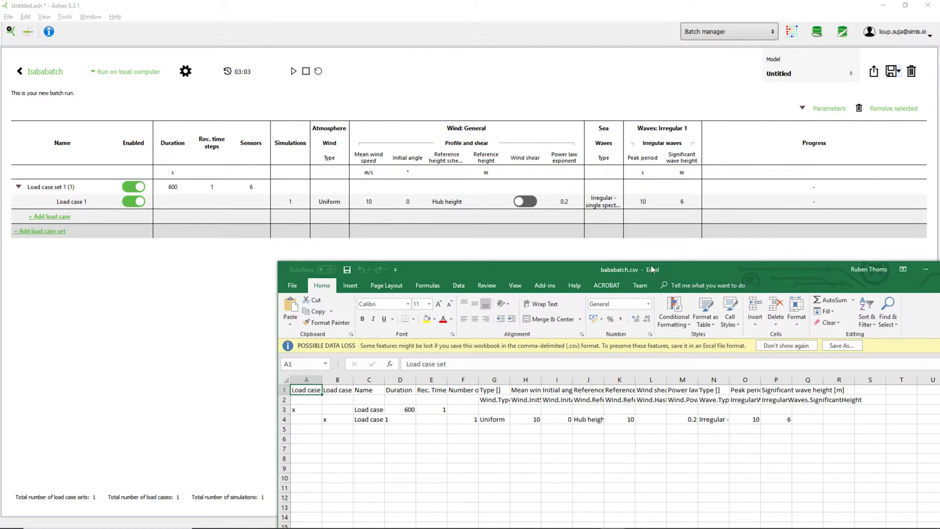
Enter peak periods 1, 2 and 3 for Load cases 1–3 in column O
drag(683, 266, 481, 40)
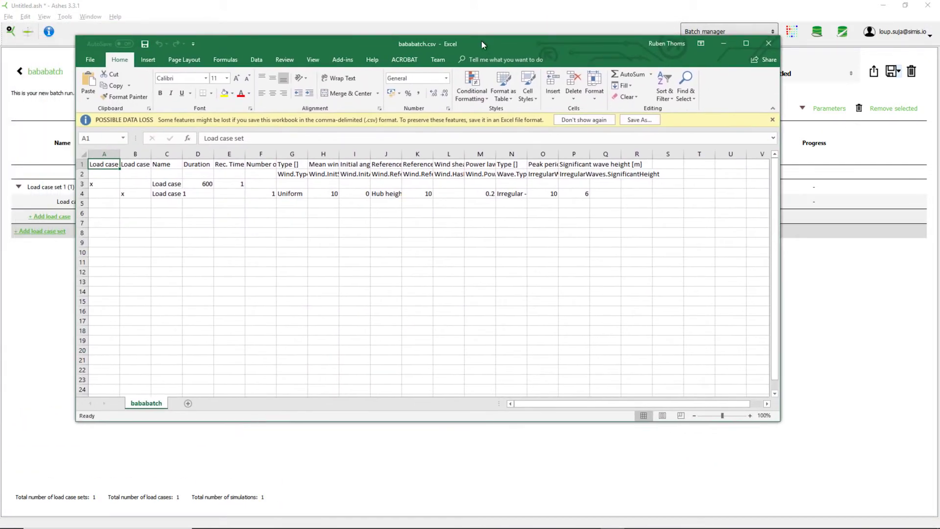
drag(101, 194, 577, 332)
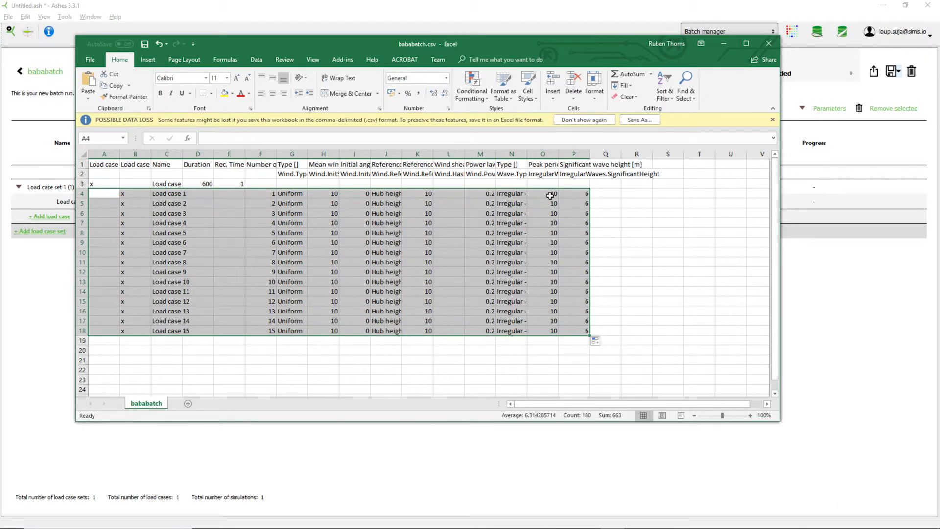
click(550, 196)
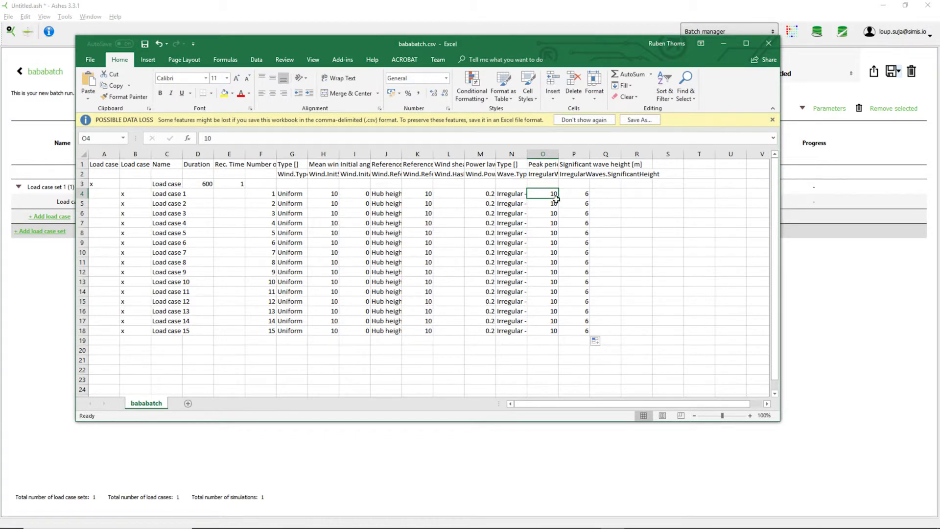
text(1)
key(Return)
text(2)
key(Return)
text(3)
key(Return)
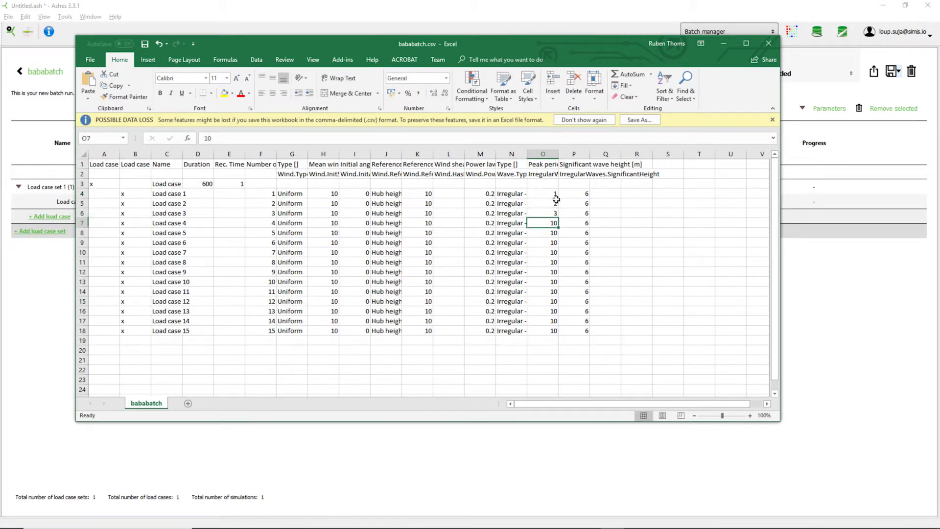
Fill the peak period series down to 15 at Load case 15, save the CSV and close Excel
drag(554, 194, 562, 336)
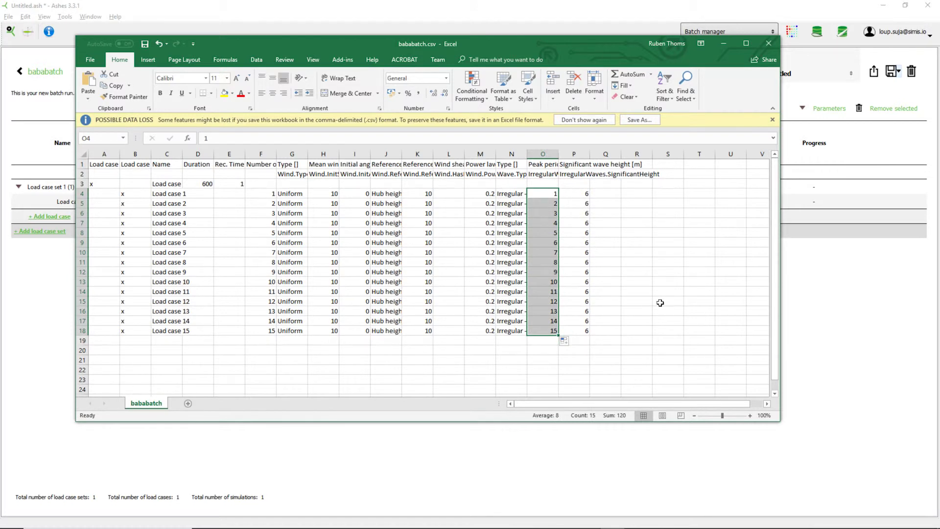
click(660, 303)
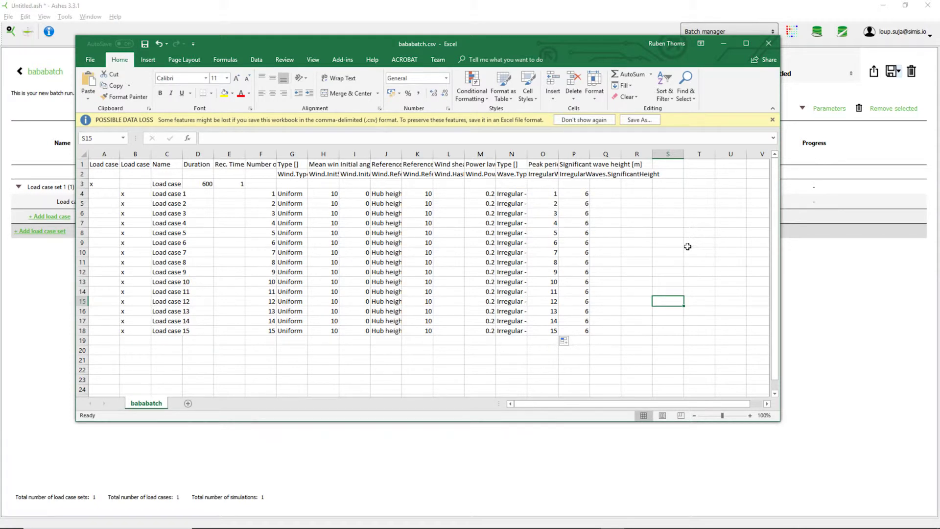
key(ctrl+s)
key(alt+F4)
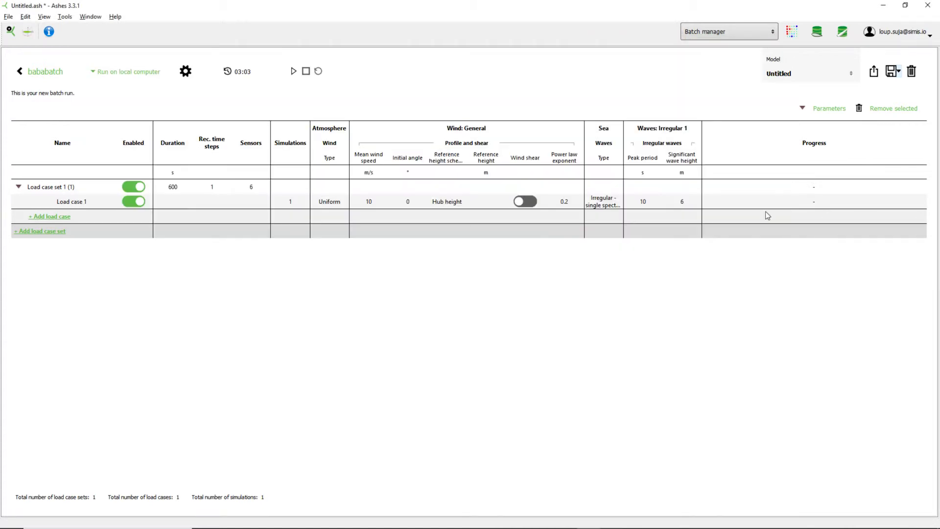
From the batch runs list, import bababatch.csv as a new batch named 4batch
click(20, 72)
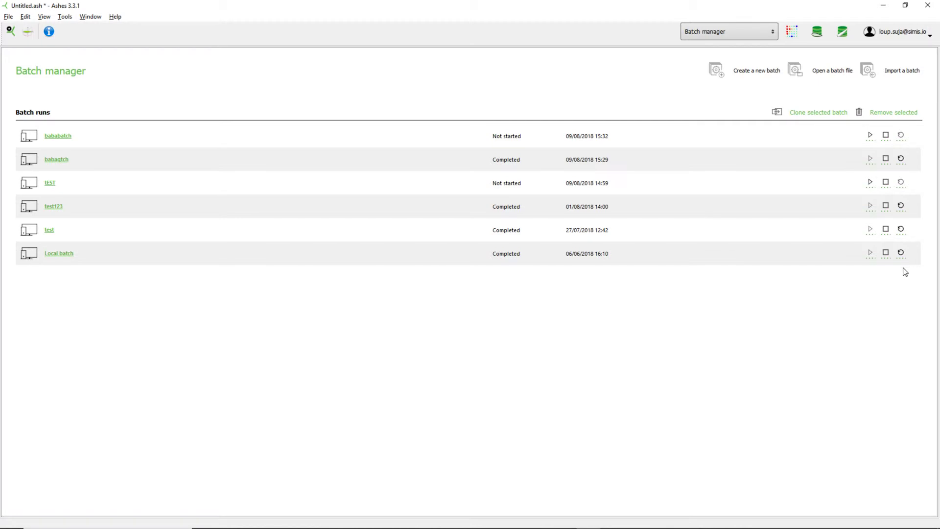
click(897, 72)
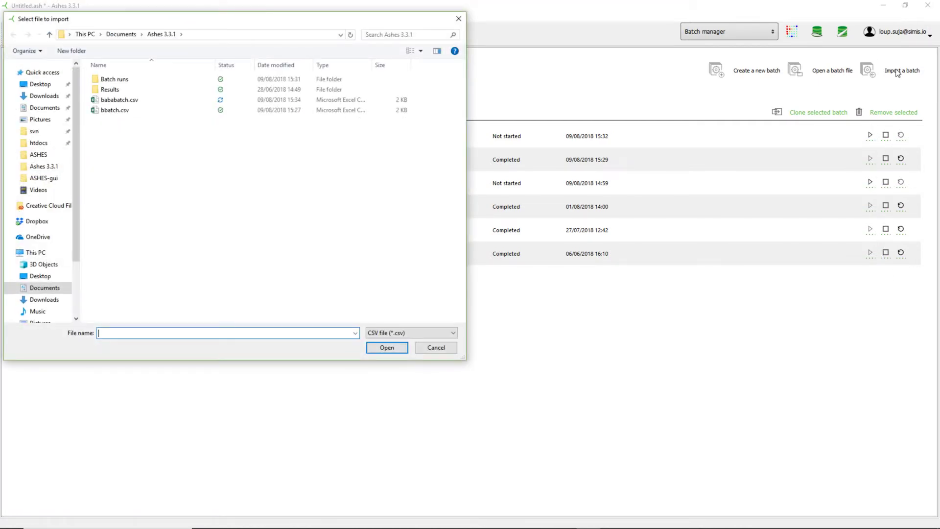
click(134, 101)
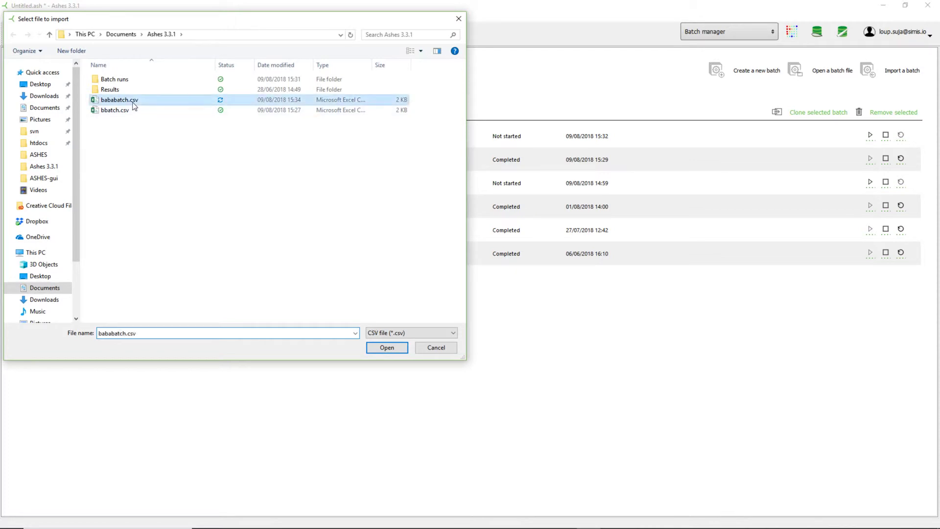
click(387, 349)
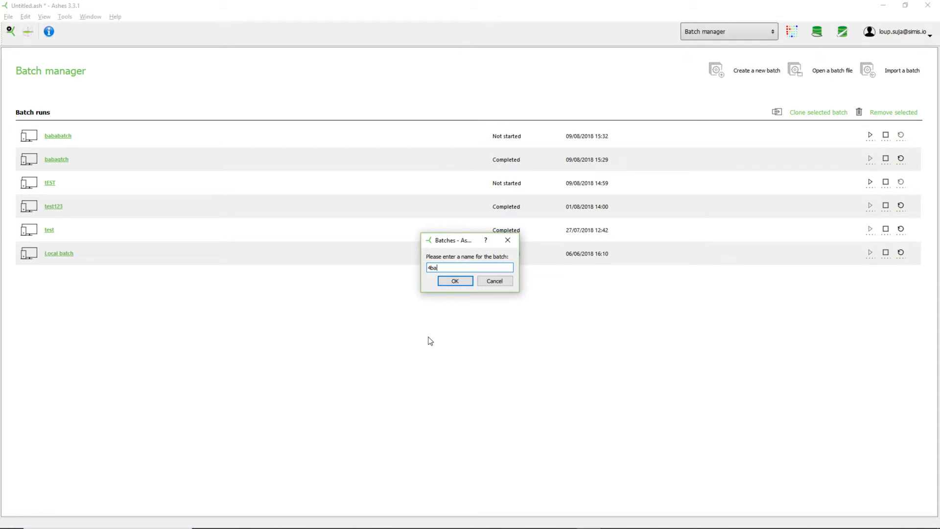
text(4batch)
click(453, 282)
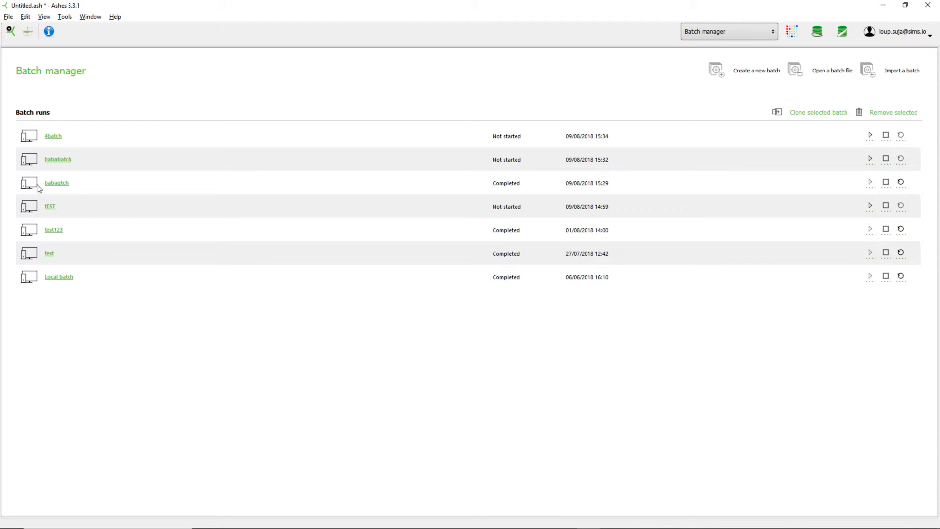
Look over the 4batch and bababatch load cases, then open the completed babaqtch batch
click(51, 137)
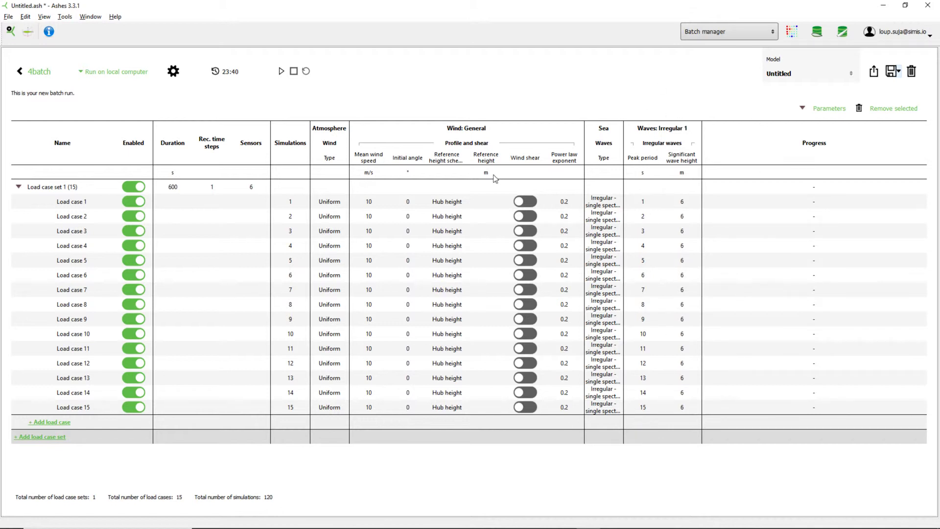
click(19, 72)
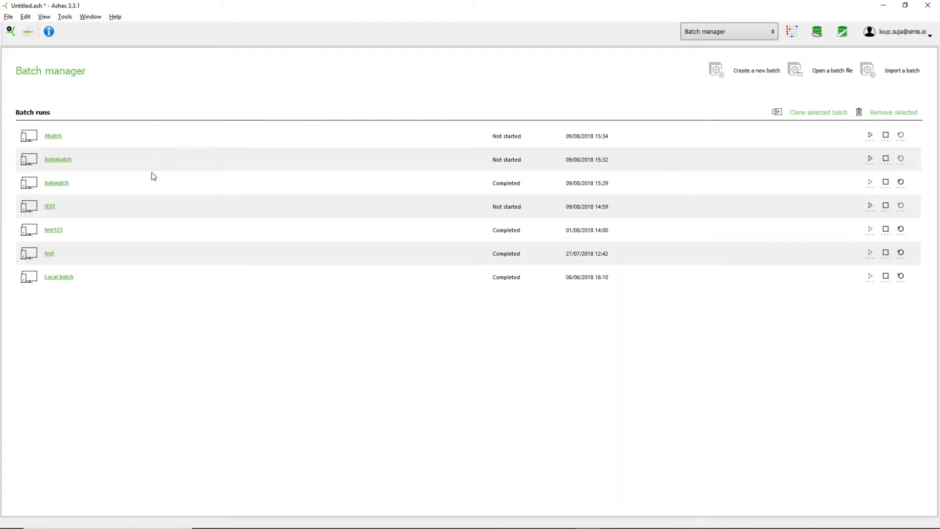
click(59, 160)
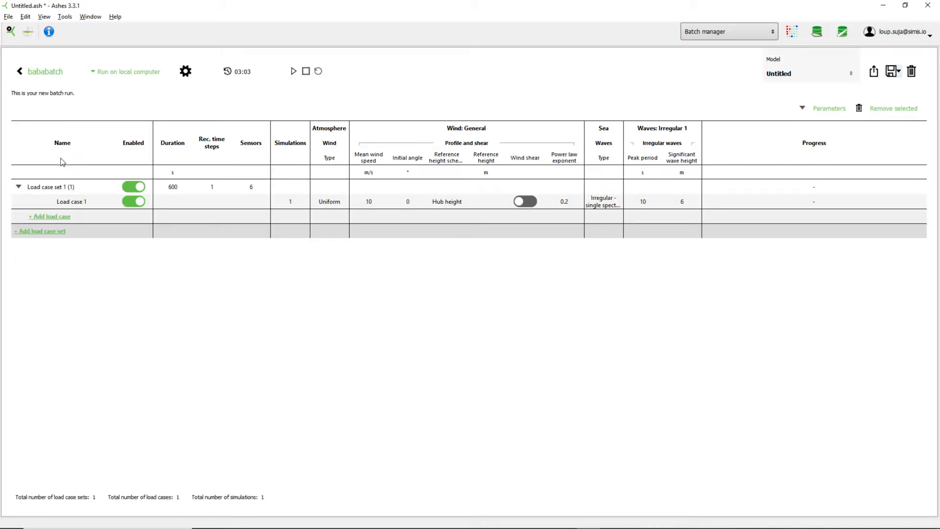
click(20, 72)
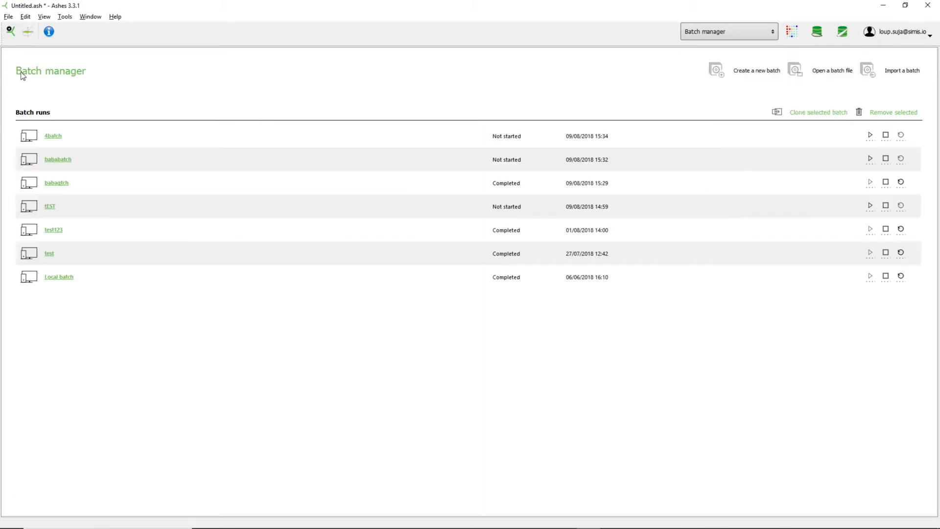
click(56, 183)
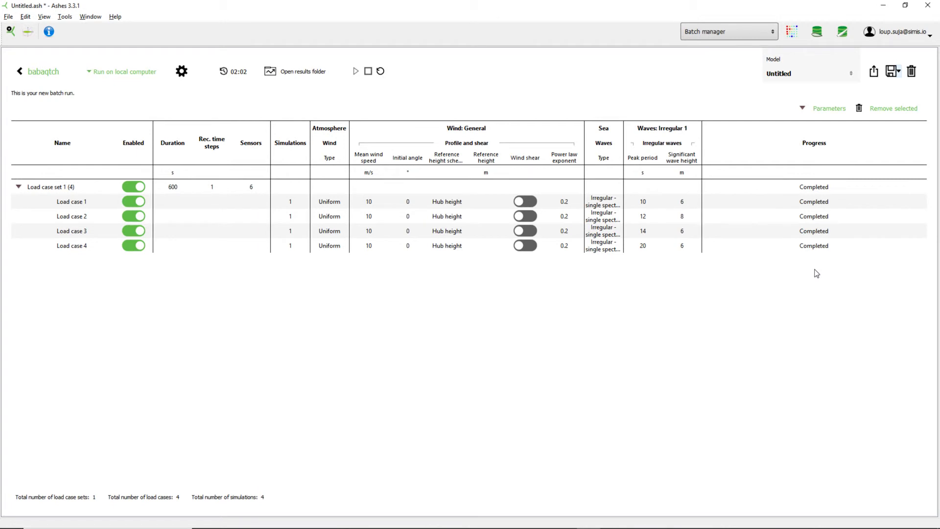
Browse babaqtch's results folder and its Load case set 1 folder, then open batch-log.txt
click(293, 73)
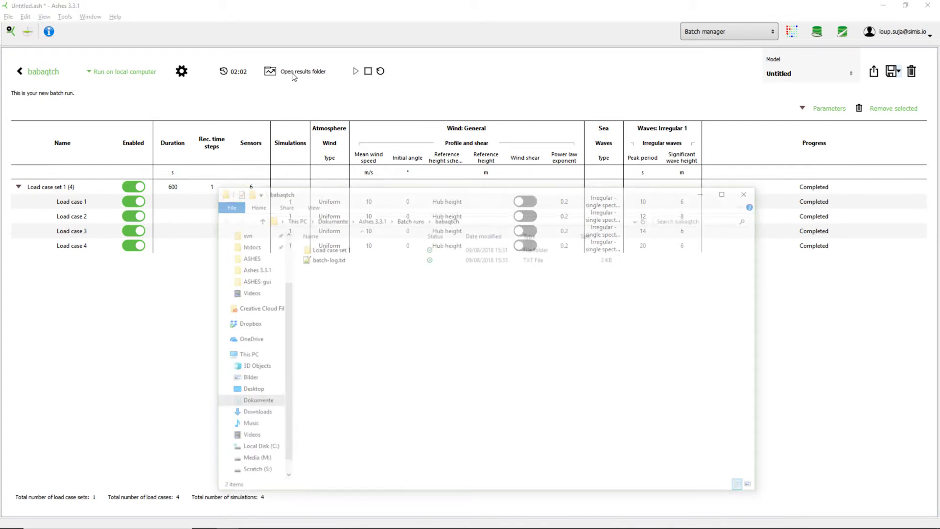
double_click(328, 249)
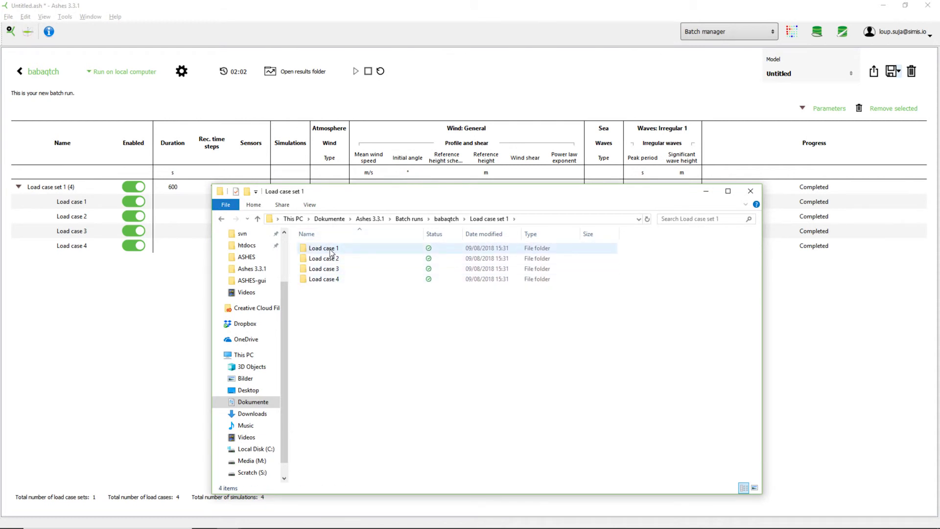
click(222, 220)
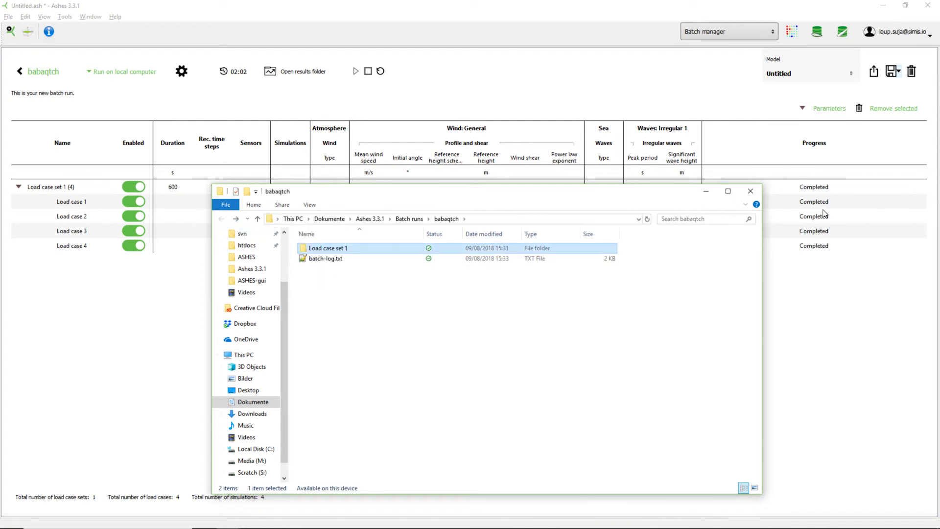
double_click(314, 259)
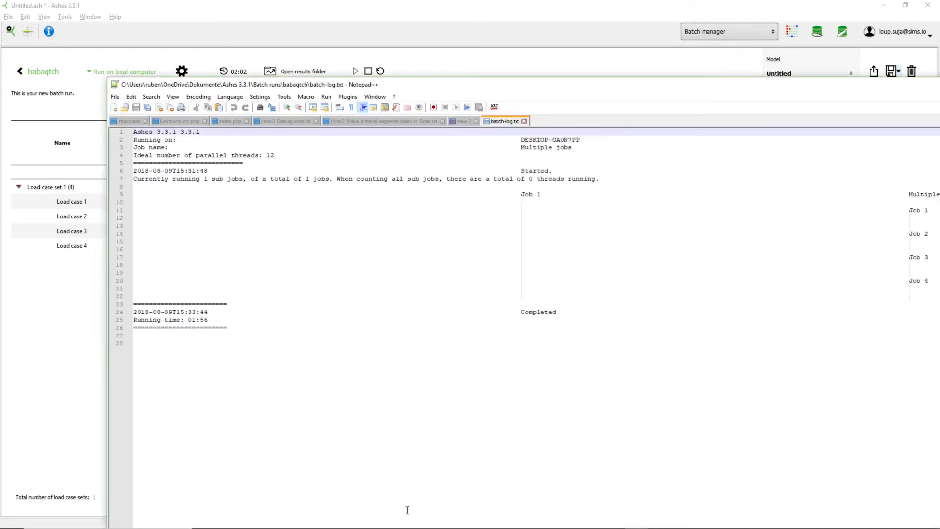
Maximize the batch log and scroll across it, then close Notepad++ and File Explorer
double_click(577, 87)
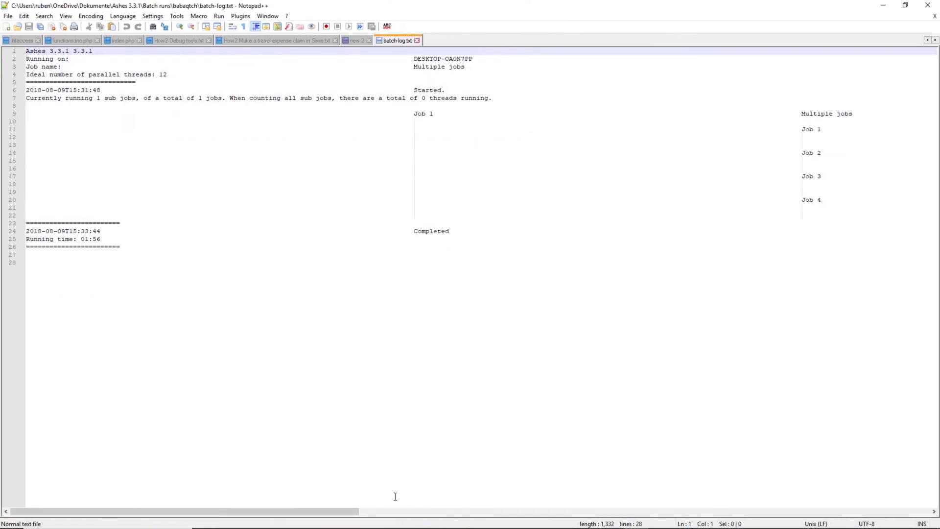
drag(348, 511, 116, 484)
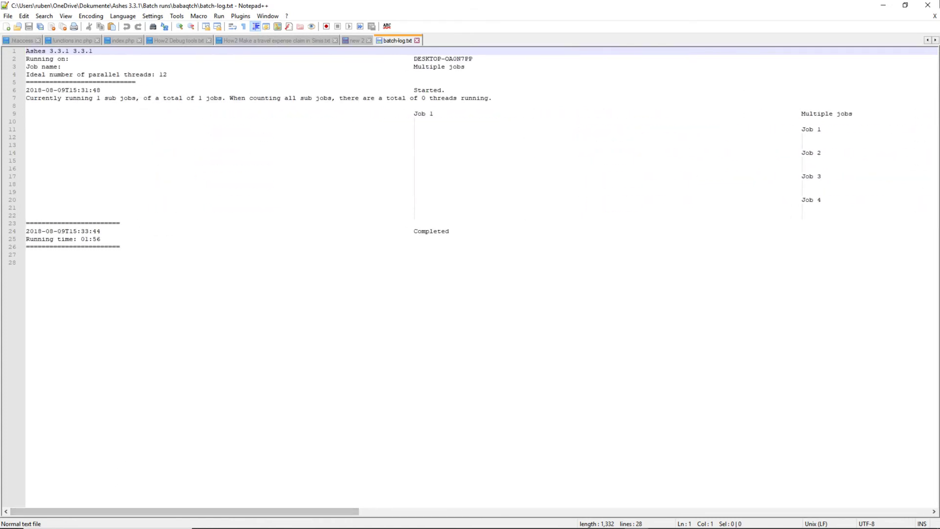
click(928, 4)
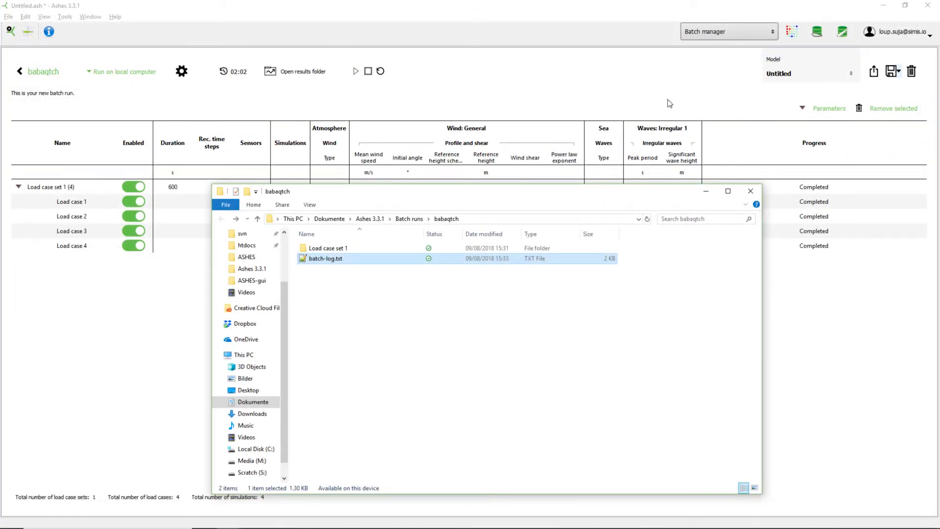
click(446, 13)
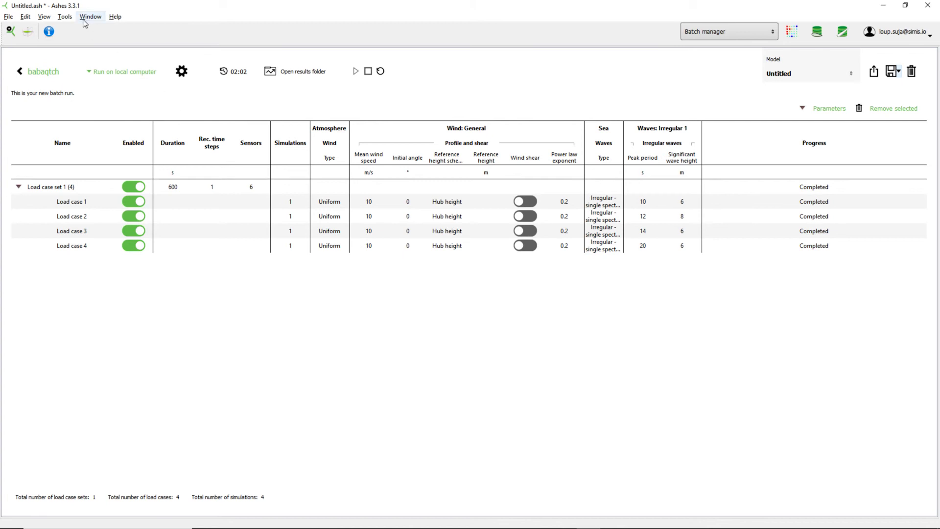
Switch on both save-model-per-load-case and save-batch-export-file in Tools > Preferences > Batch computing
click(65, 17)
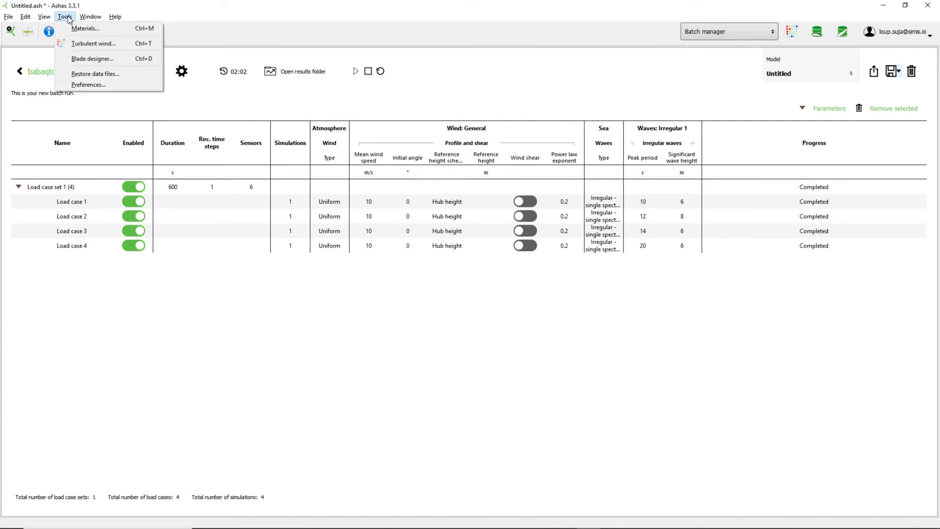
click(90, 83)
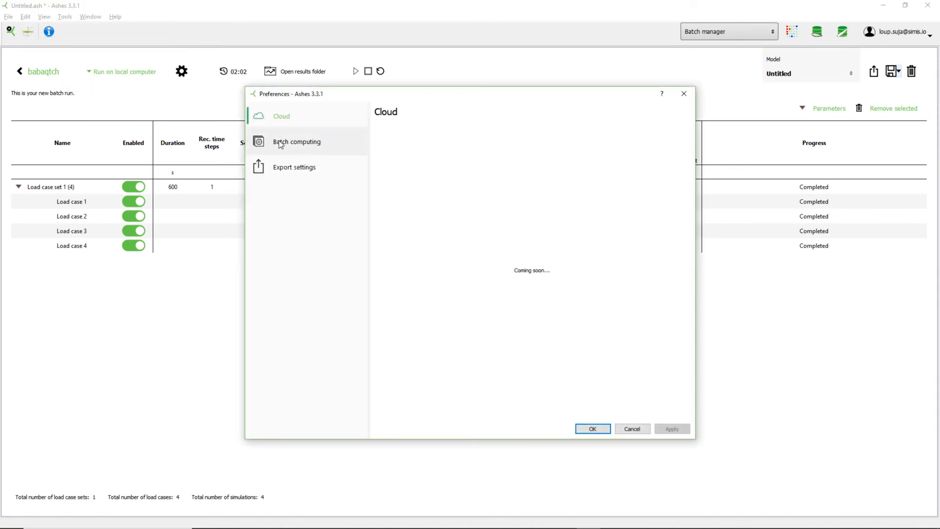
click(300, 142)
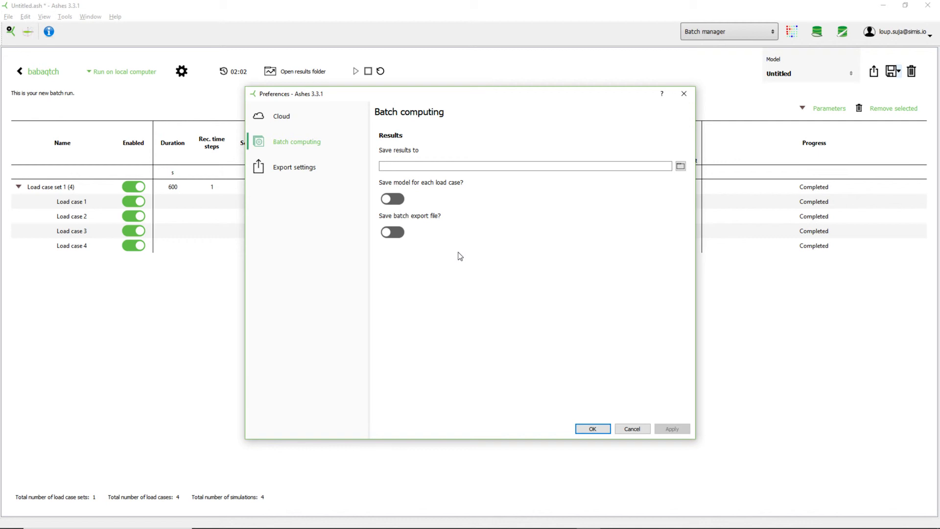
click(400, 201)
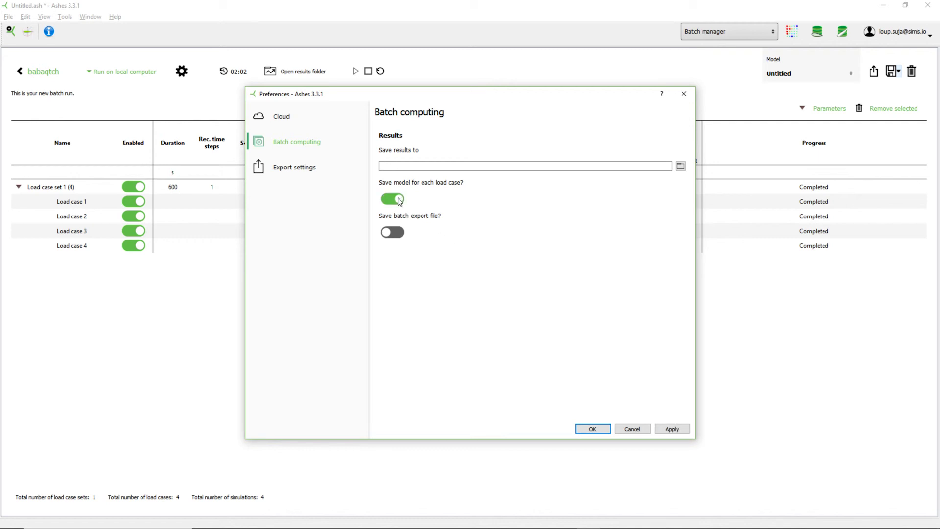
click(398, 233)
click(593, 429)
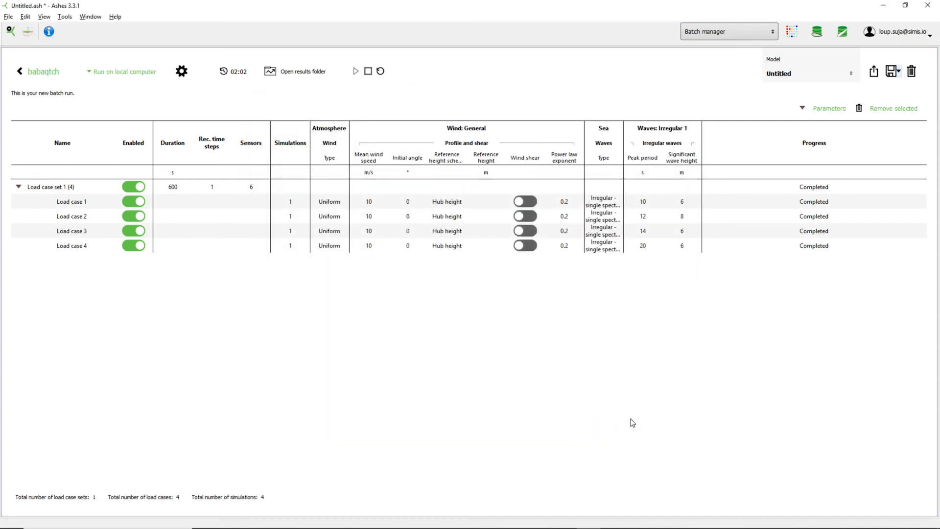